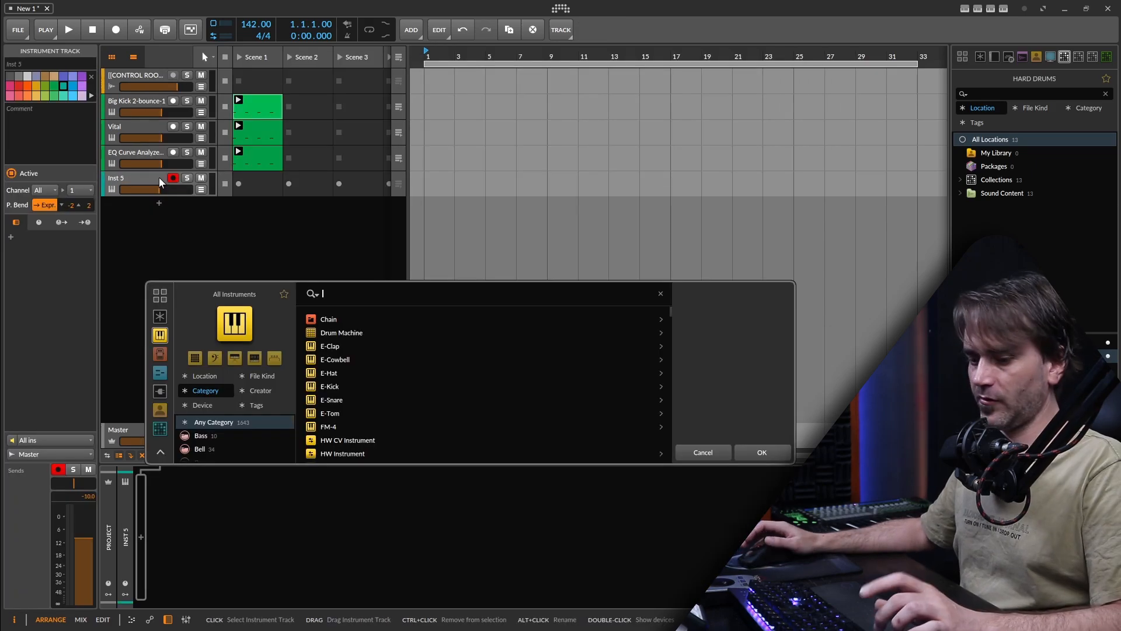
# Load the Vital synth onto the new empty instrument track.
pyautogui.write('vita')
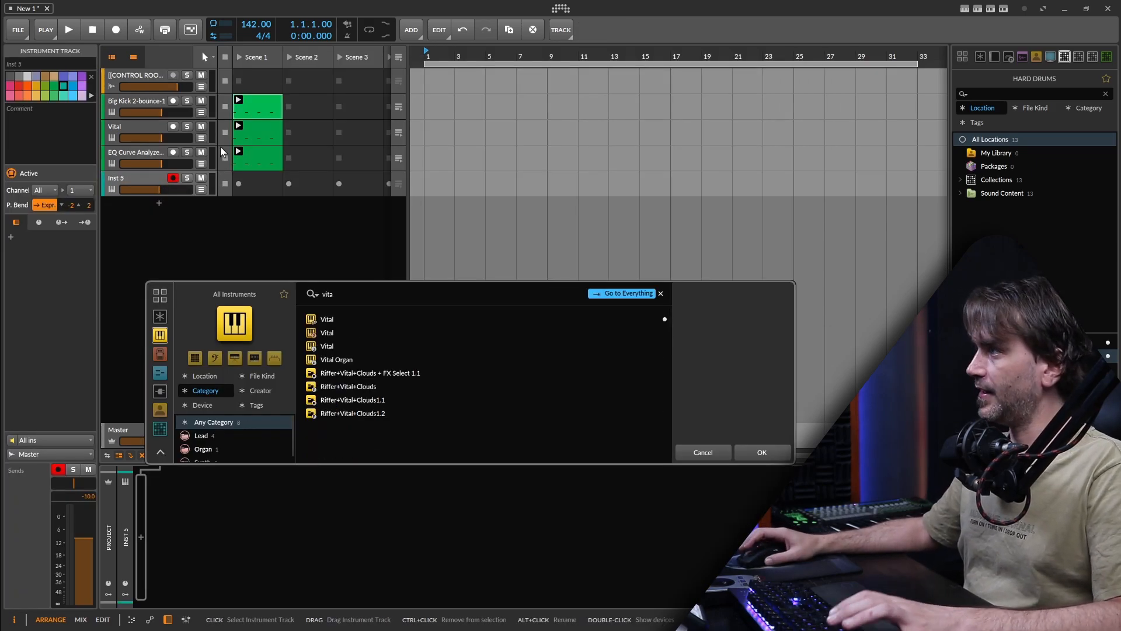
pyautogui.click(330, 345)
pyautogui.click(762, 452)
pyautogui.click(983, 57)
# Add the OTT compressor after Vital and set its Depth to 0 %.
pyautogui.click(272, 535)
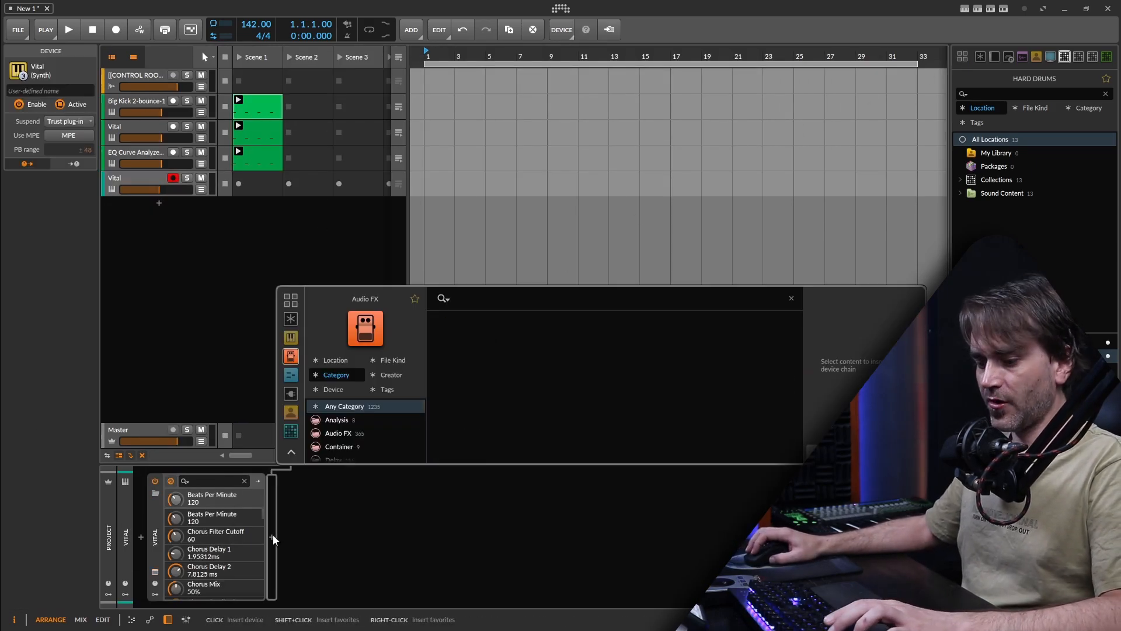
pyautogui.write('o')
pyautogui.moveTo(466, 222); pyautogui.dragTo(418, 545)
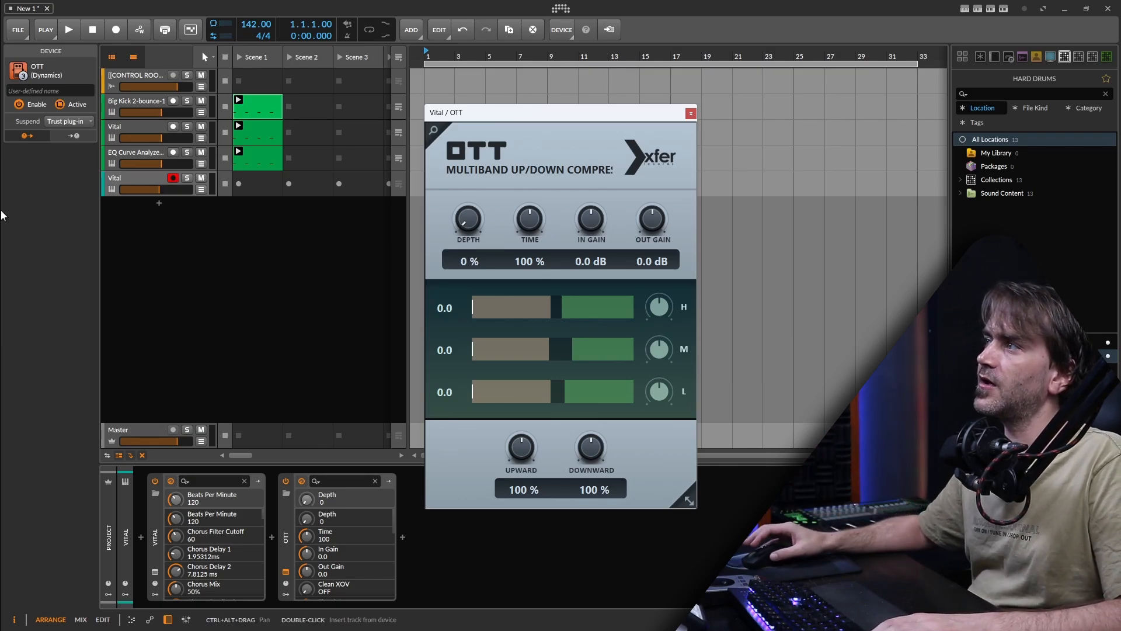
# Check the signal generator instance of EQ Curve Analyzer 2 on the EQ Curve Analyzer track, closing its plug-in window again.
pyautogui.click(112, 151)
pyautogui.click(154, 572)
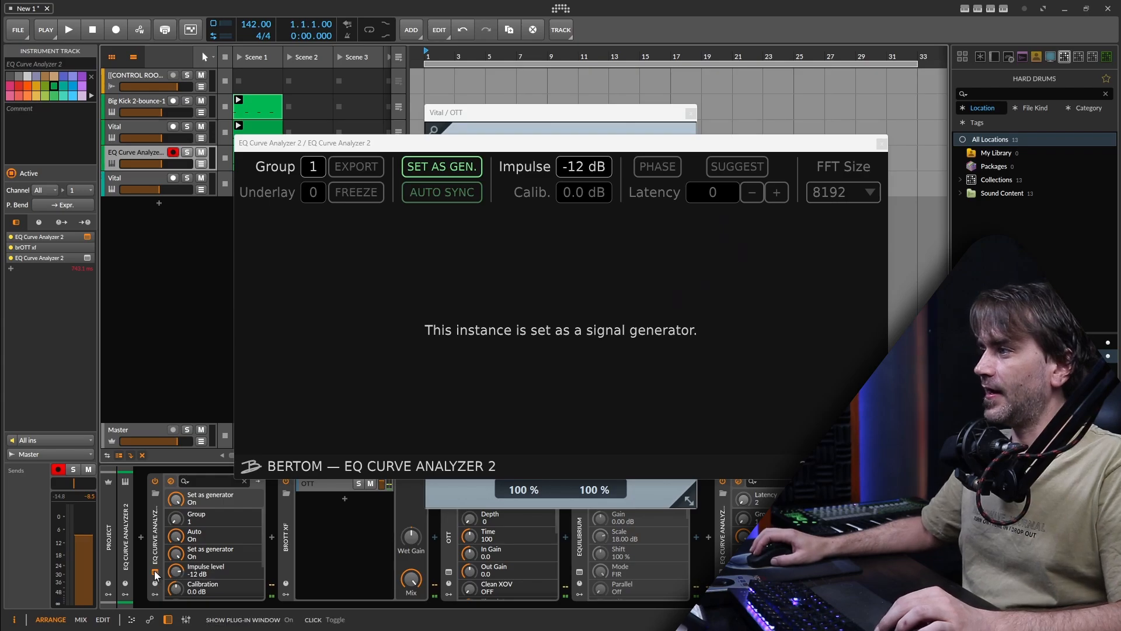
pyautogui.click(154, 572)
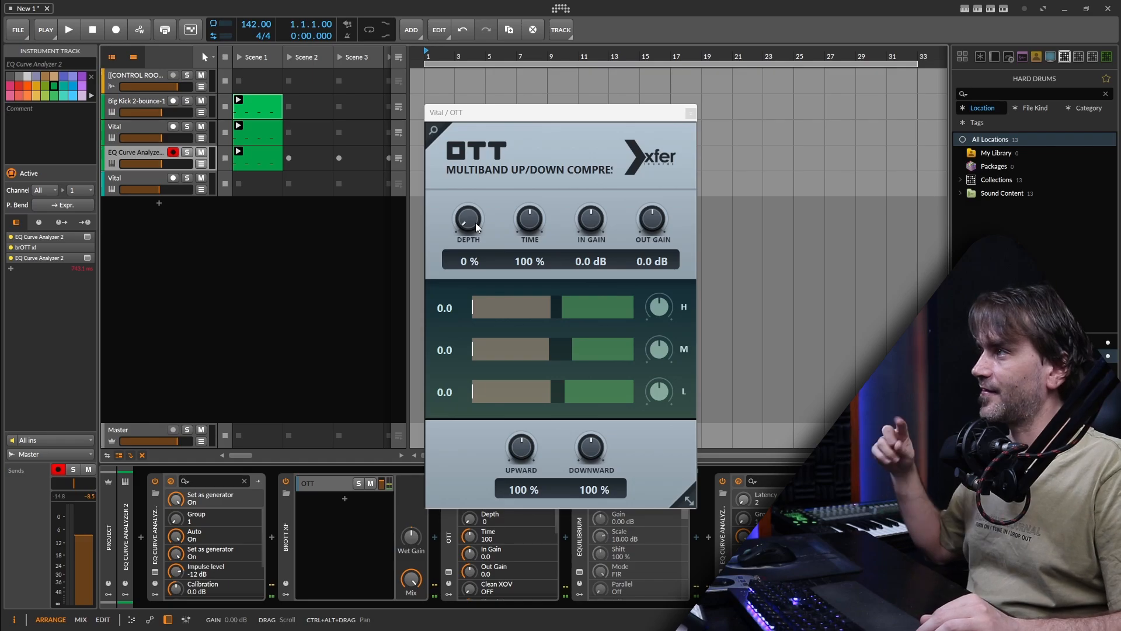
# Return to the new Vital track and check OTT's Depth setting in its plug-in window, leaving that window closed.
pyautogui.click(146, 186)
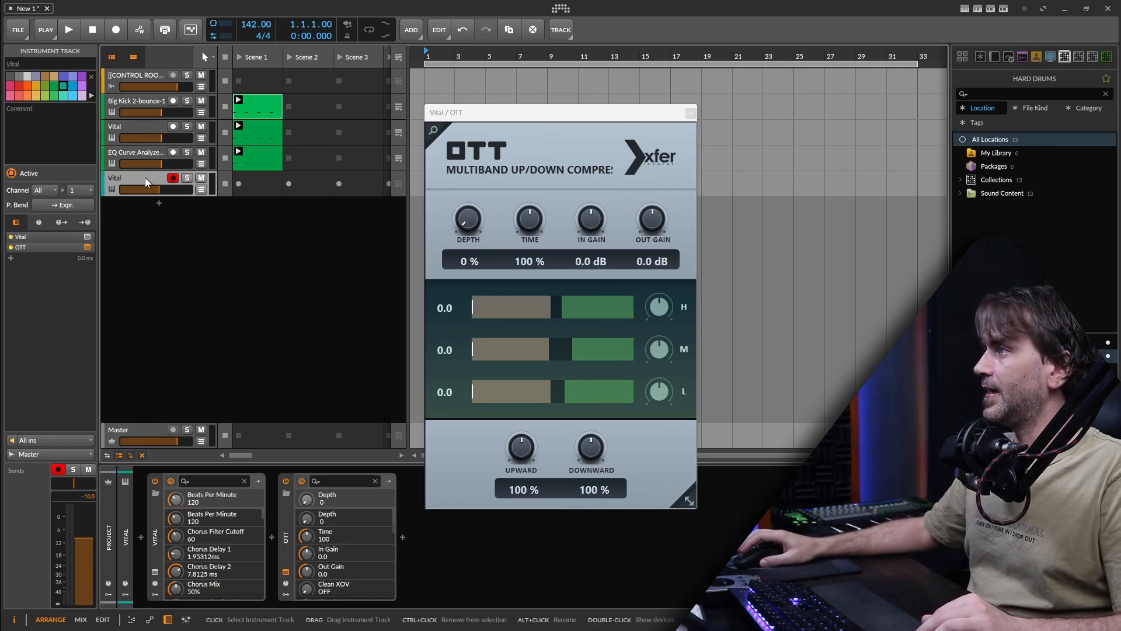
pyautogui.click(286, 557)
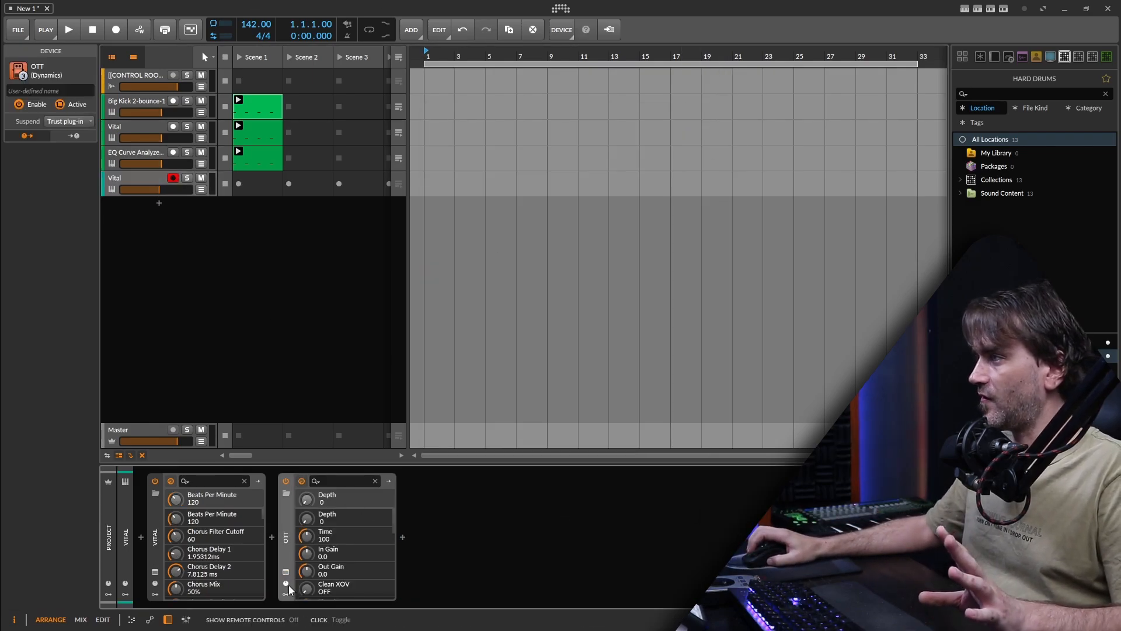
pyautogui.click(286, 572)
pyautogui.click(473, 223)
pyautogui.click(286, 572)
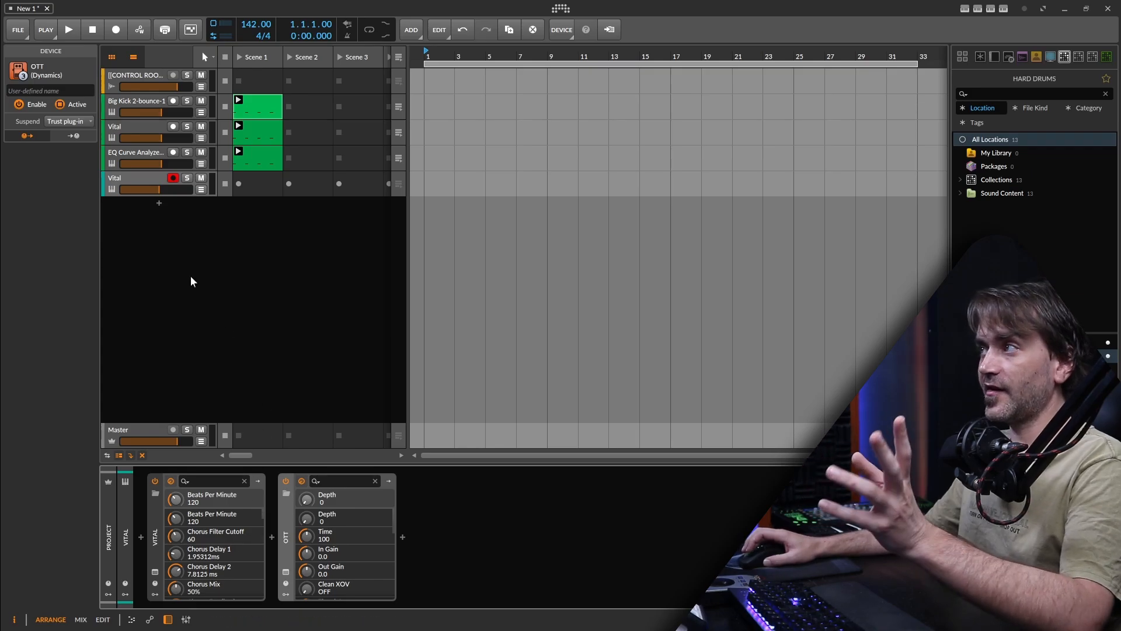
# Toggle OTT off and on repeatedly while playing Vital to compare the sound with and without it.
pyautogui.click(286, 480)
pyautogui.click(286, 480)
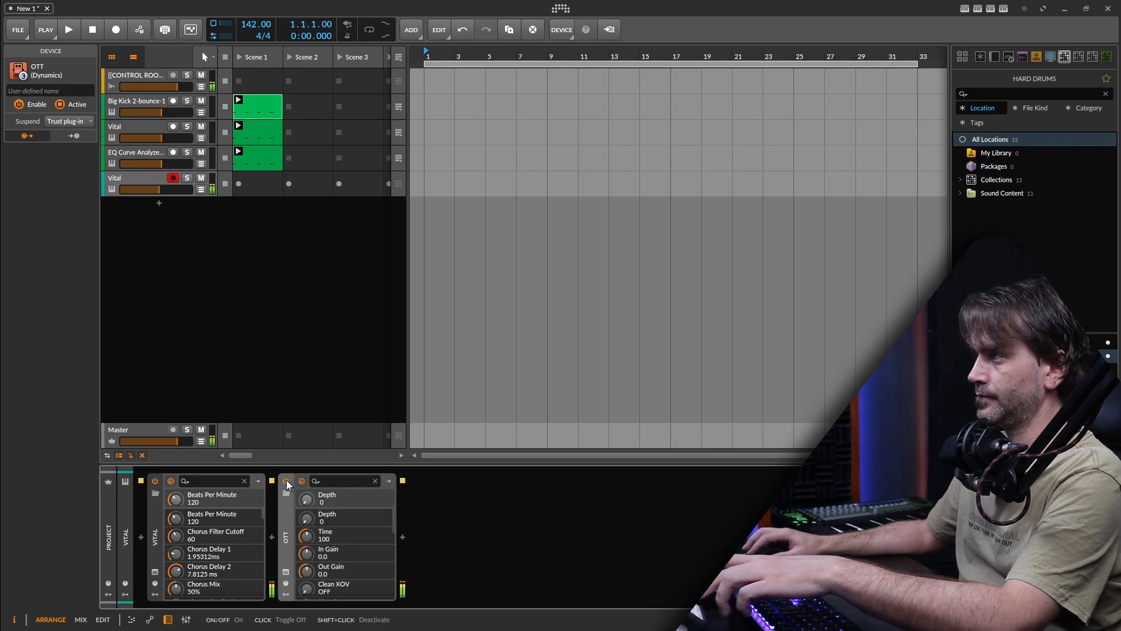
pyautogui.click(286, 480)
pyautogui.click(286, 480)
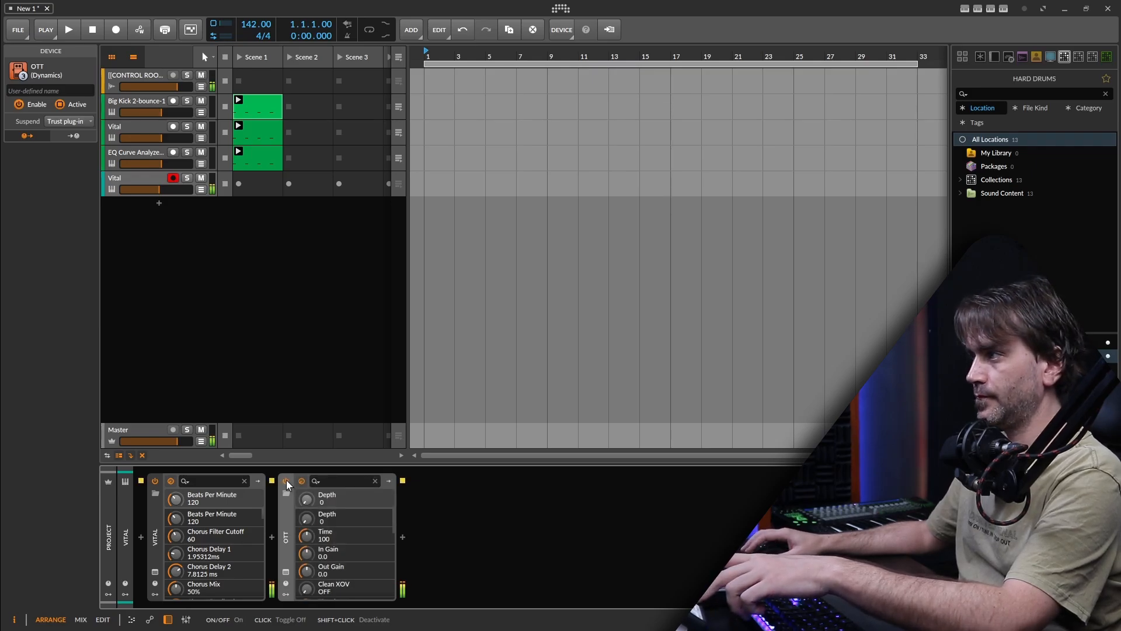
# Duplicate OTT into a chain of five instances, group them into an FX Layer and collapse the layer.
pyautogui.hotkey('ctrl', 'd')
pyautogui.hotkey('ctrl', 'd')
pyautogui.hotkey('ctrl', 'd')
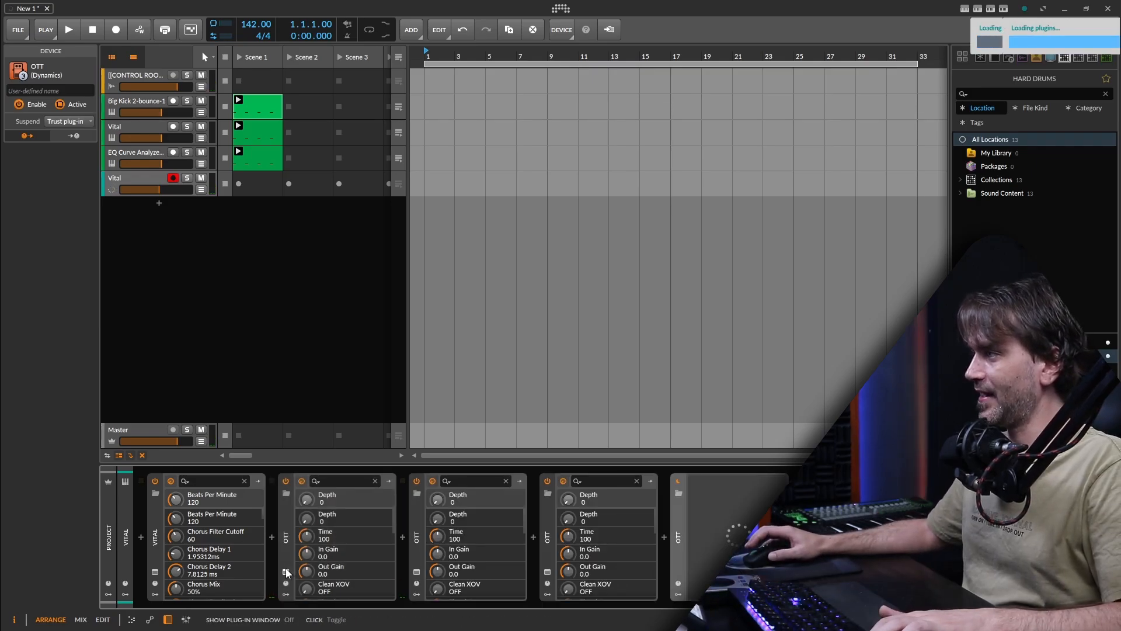
pyautogui.hotkey('ctrl', 'g')
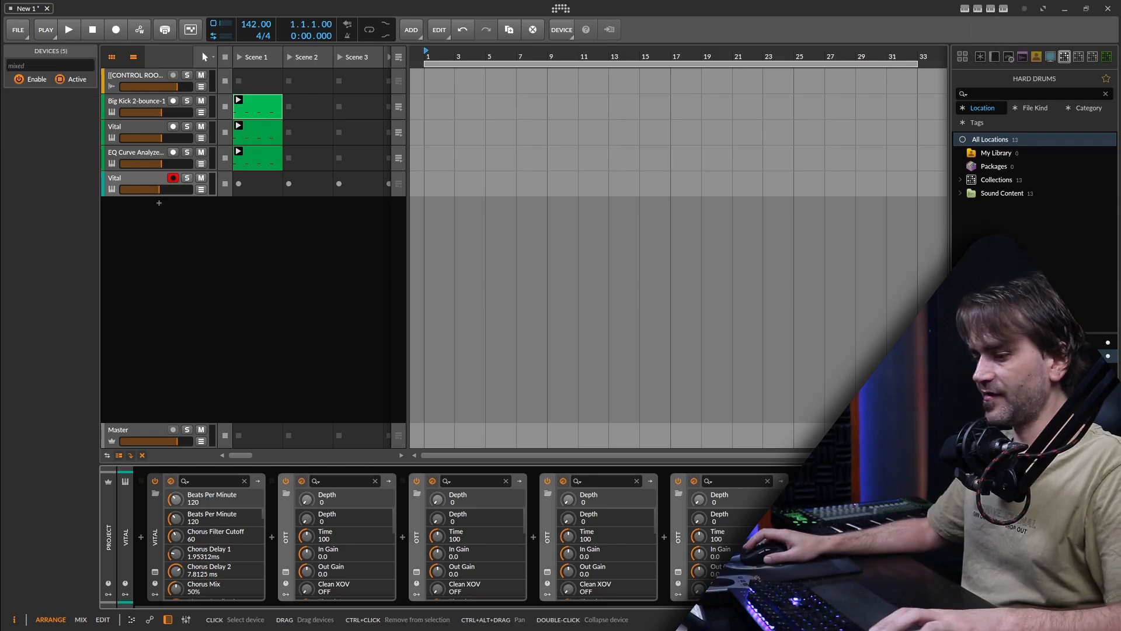
pyautogui.doubleClick(287, 542)
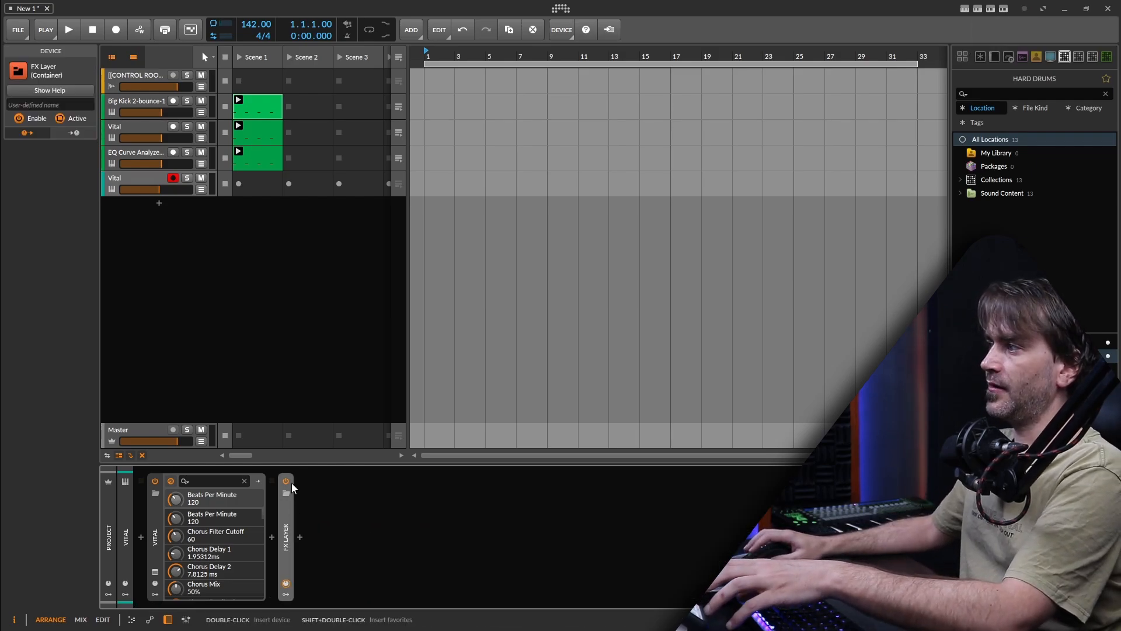
# Bypass and re-enable the FX Layer repeatedly while playing notes to compare the stacked OTT sound.
pyautogui.click(286, 482)
pyautogui.click(286, 482)
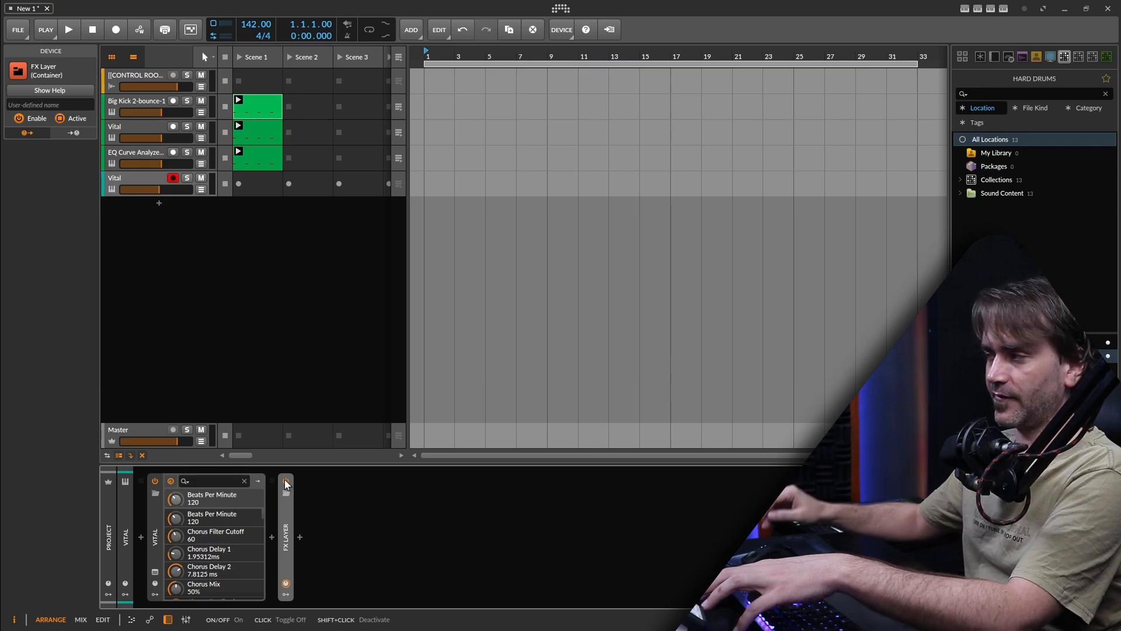
pyautogui.press('a')
pyautogui.click(285, 480)
pyautogui.click(285, 480)
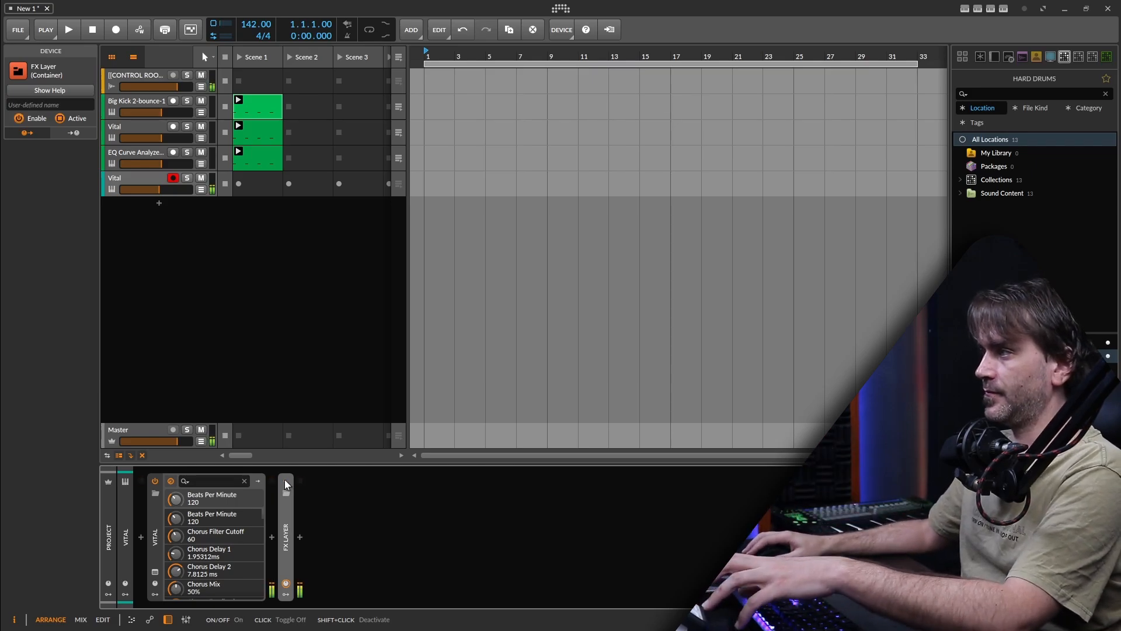
pyautogui.click(285, 480)
pyautogui.click(285, 480)
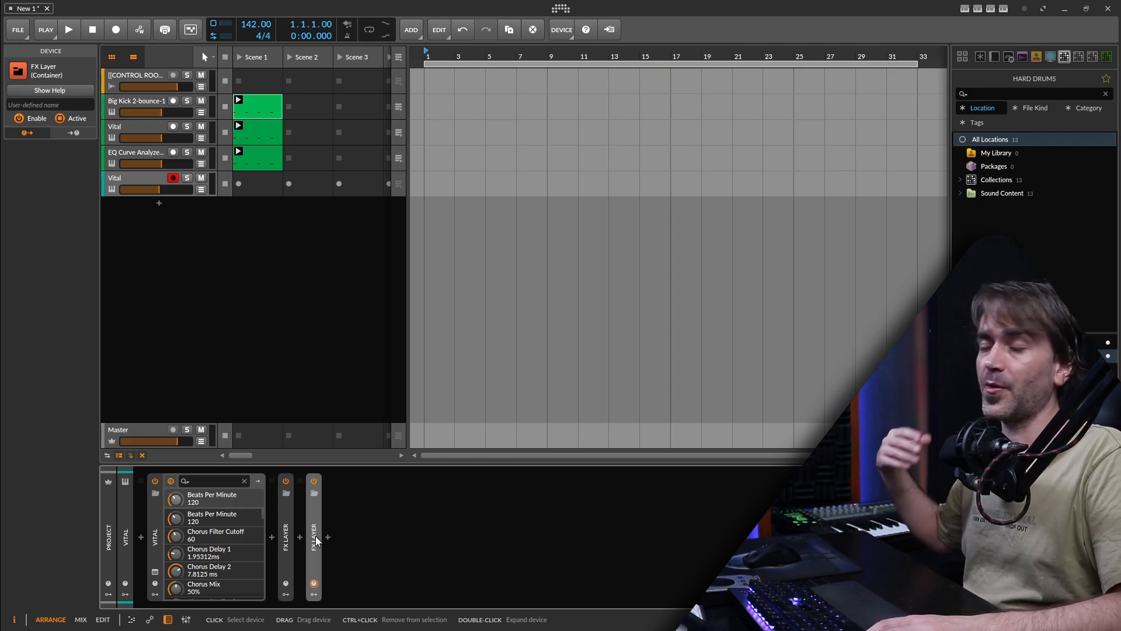
# Replace the FX Layers after Vital with the Diopser effect.
pyautogui.press('Delete')
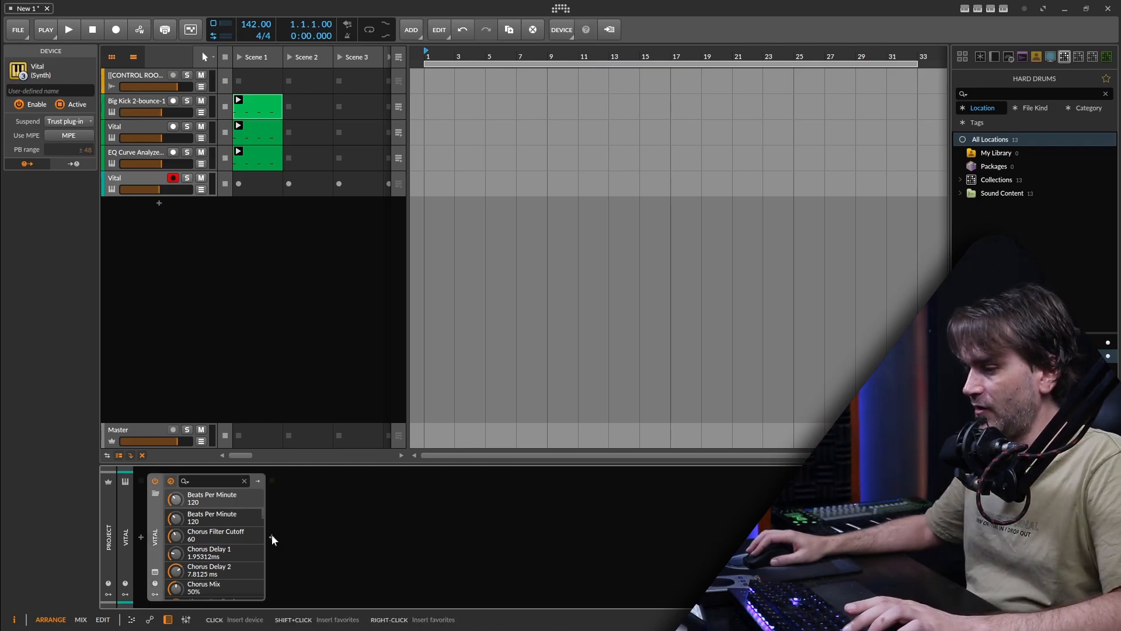
pyautogui.click(272, 535)
pyautogui.write('diop')
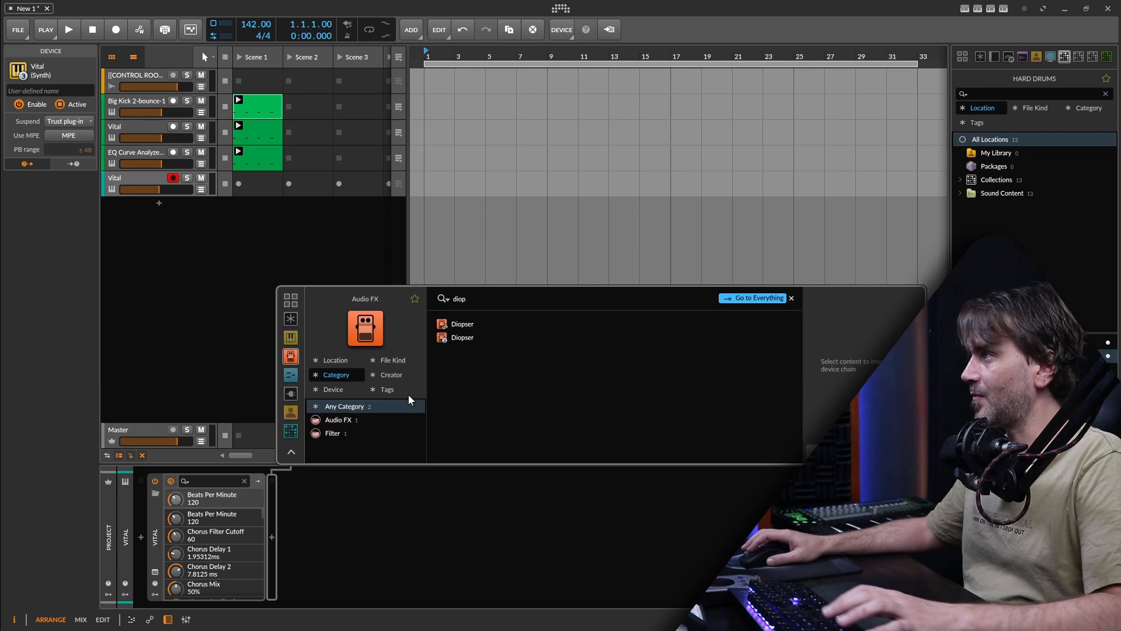
pyautogui.doubleClick(463, 336)
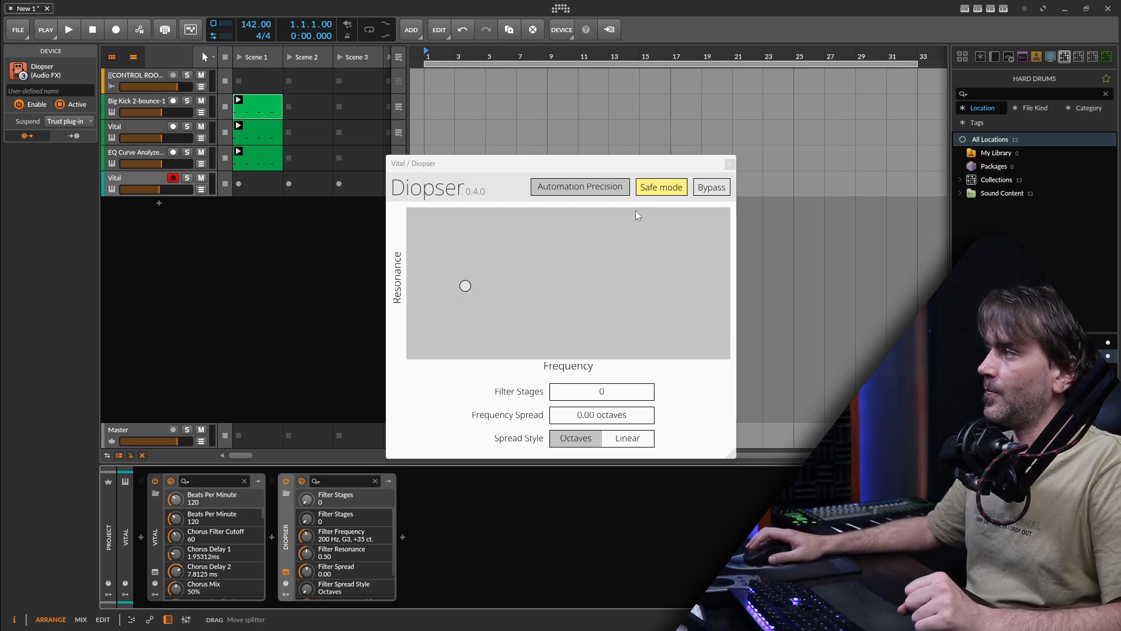
# Turn off Diopser's Safe mode, raise Filter Stages to 512 and play a note through it.
pyautogui.click(662, 187)
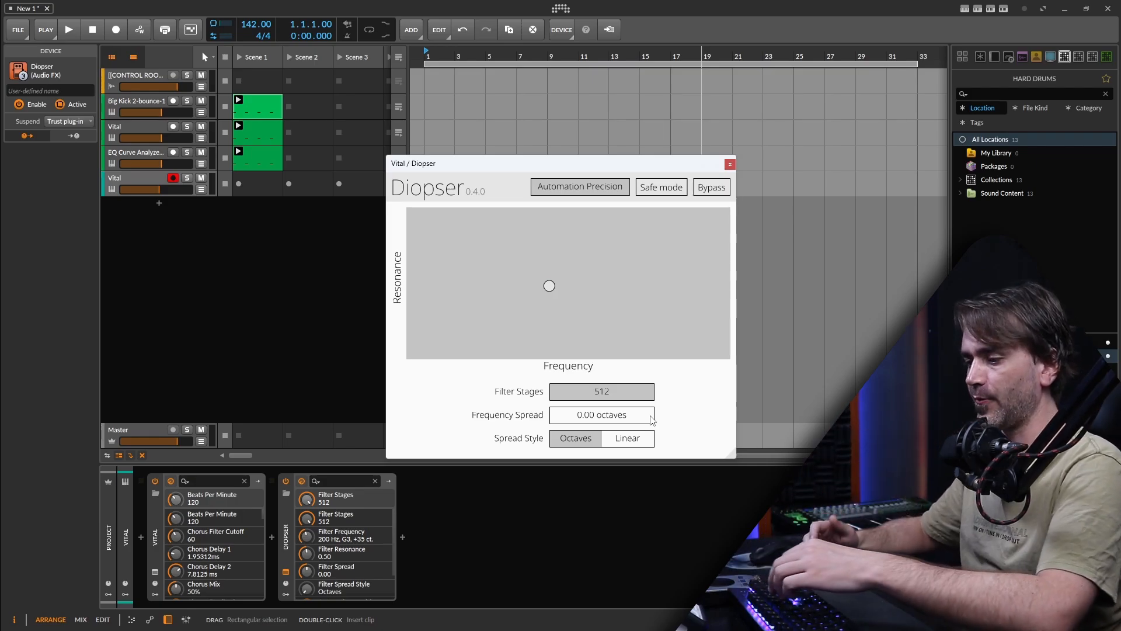
pyautogui.press('a')
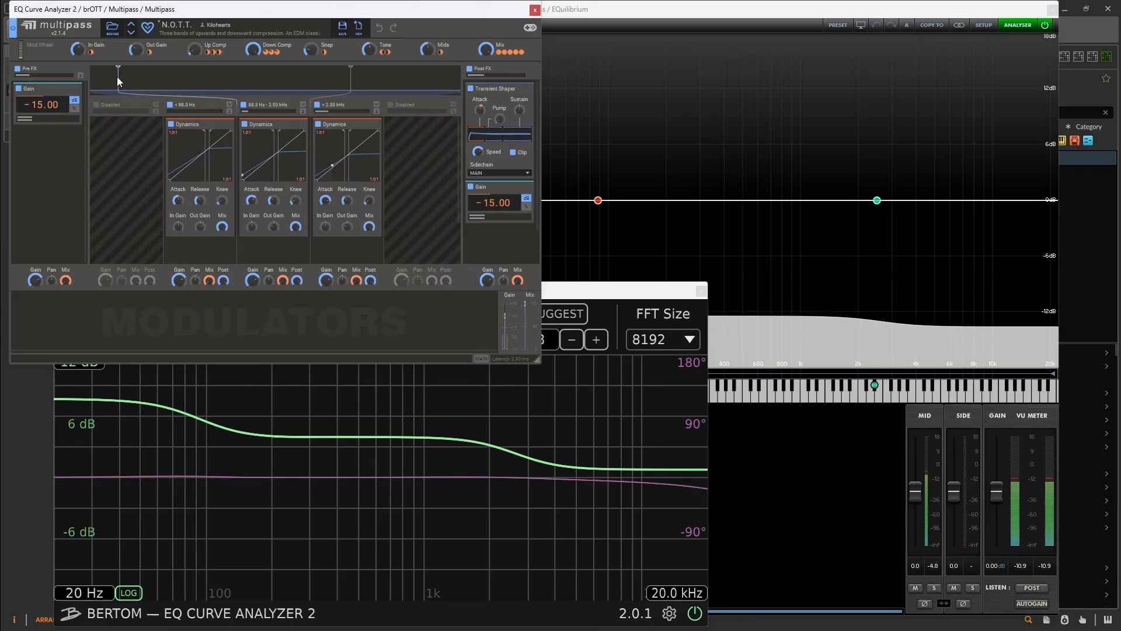
# Move Multipass's low crossover to 160 Hz and set EQuilibrium's first allpass band to the same 160 Hz frequency.
pyautogui.moveTo(118, 76); pyautogui.dragTo(160, 76)
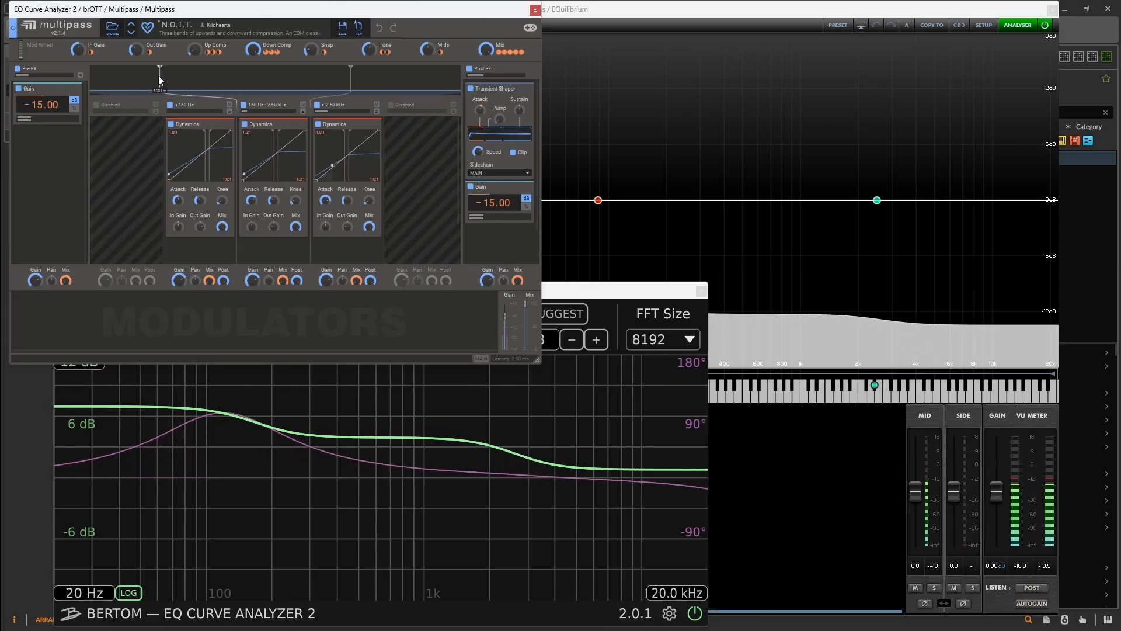
pyautogui.click(598, 200)
pyautogui.click(473, 517)
pyautogui.write('160')
pyautogui.press('Return')
pyautogui.click(477, 620)
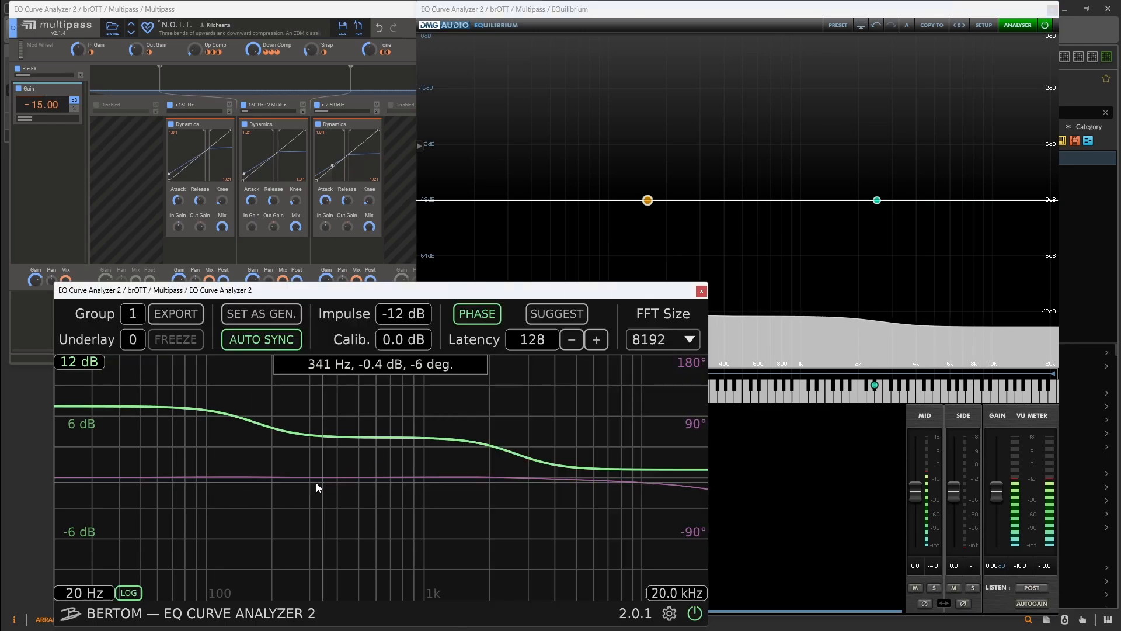
# Set Multipass's upper crossover to 3000 Hz, bringing EQuilibrium and the curve analyzer forward to check the match.
pyautogui.rightClick(350, 75)
pyautogui.write('3000')
pyautogui.press('Return')
pyautogui.click(756, 494)
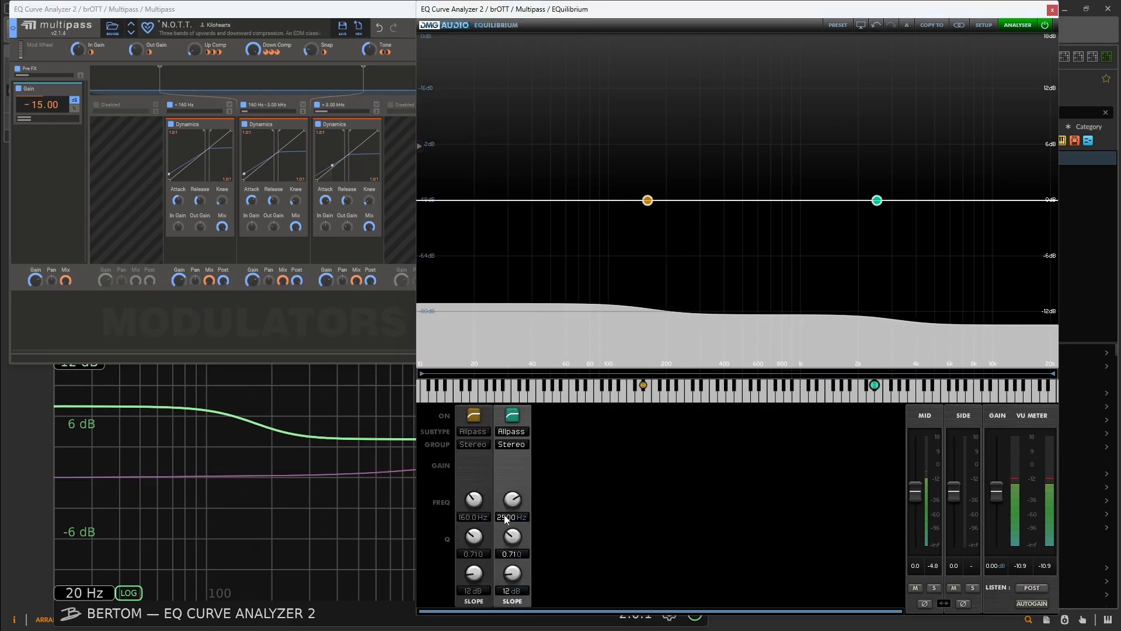
pyautogui.click(317, 498)
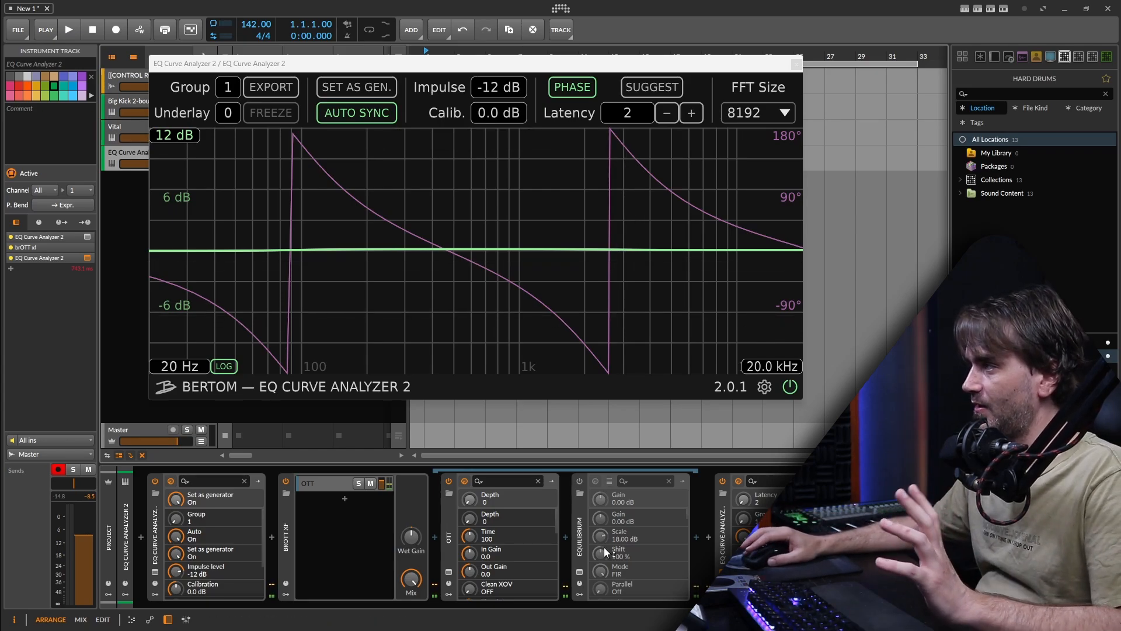
# Compare the OTT layer's EQuilibrium window with the phase curve in EQ Curve Analyzer 2, and close the analyzer.
pyautogui.click(579, 571)
pyautogui.moveTo(659, 213)
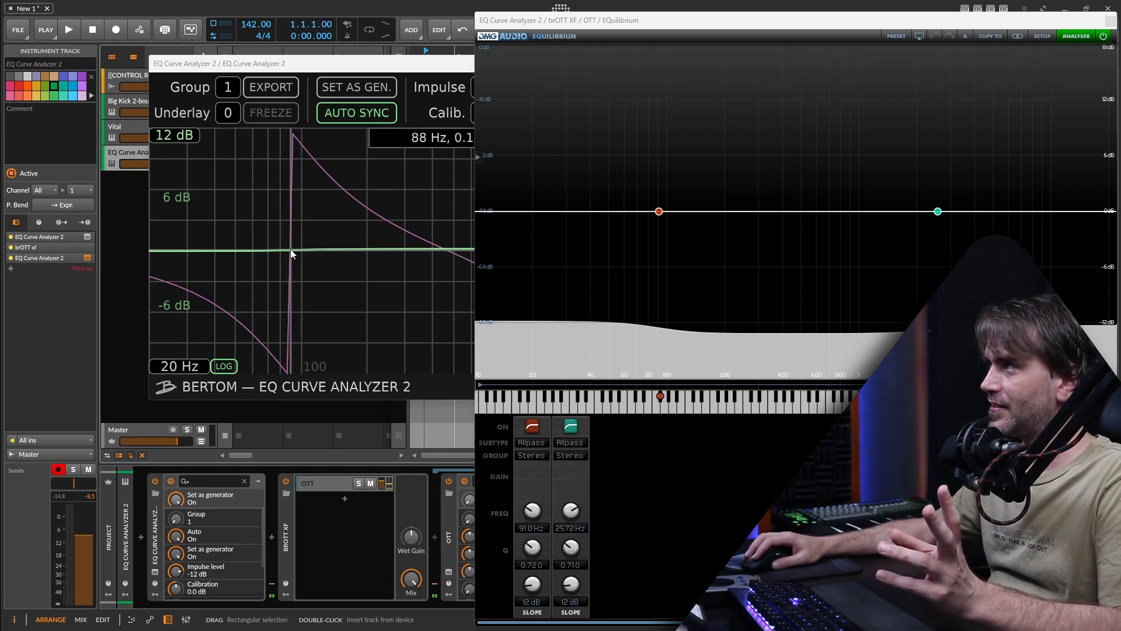
pyautogui.moveTo(341, 65); pyautogui.dragTo(236, 64)
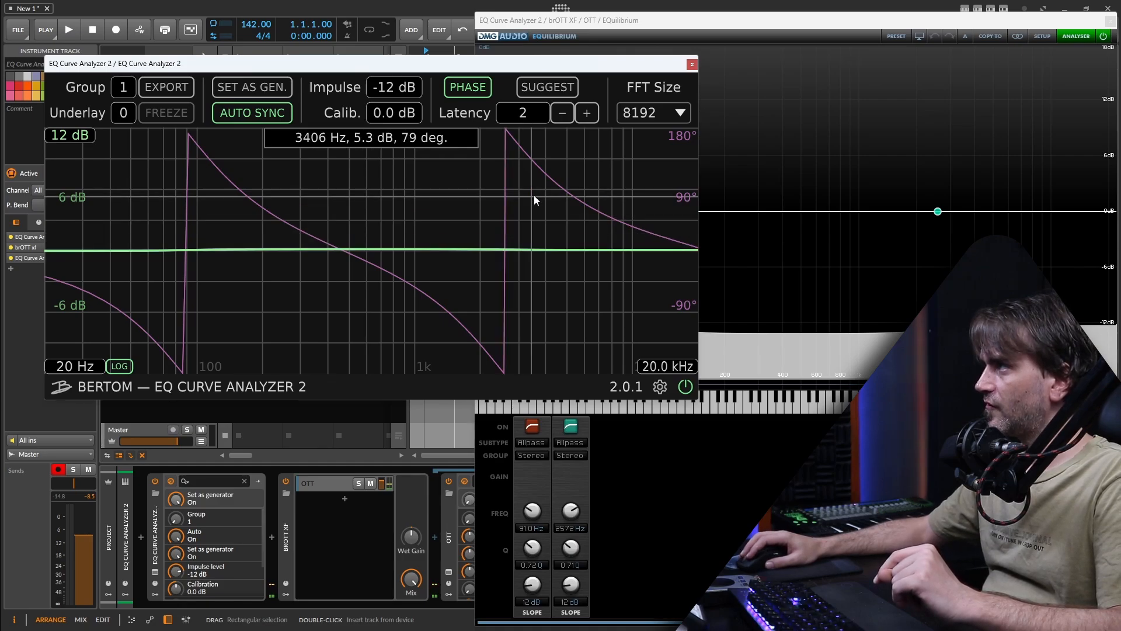
pyautogui.click(692, 63)
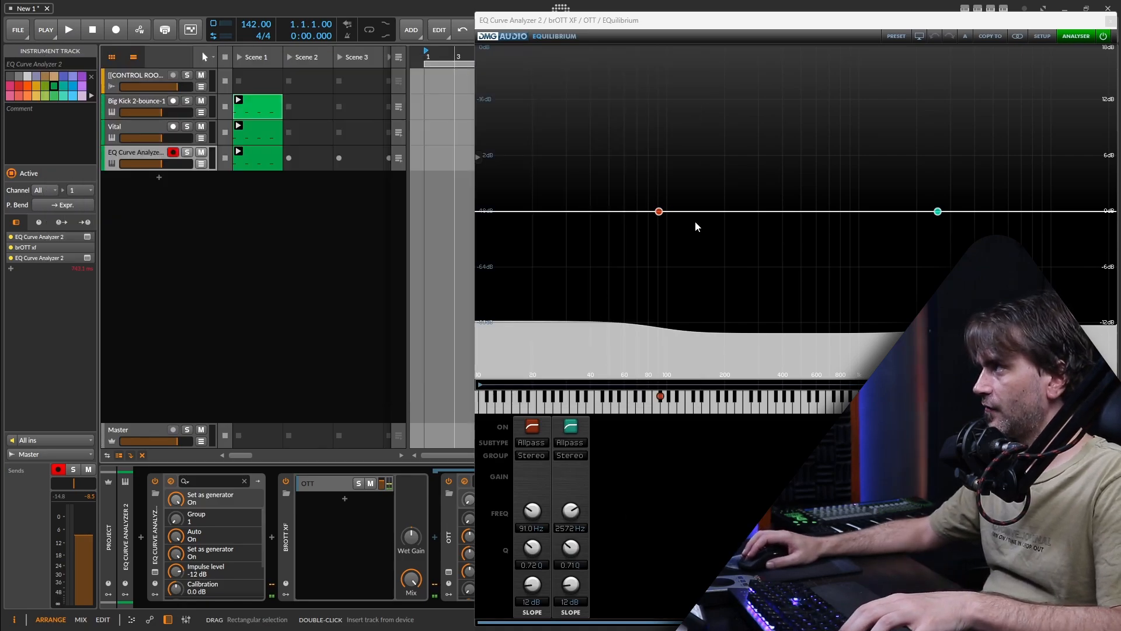
# Open EQuilibrium's DSP setup, try the Linear phase mode and return Phase to Free.
pyautogui.moveTo(941, 213)
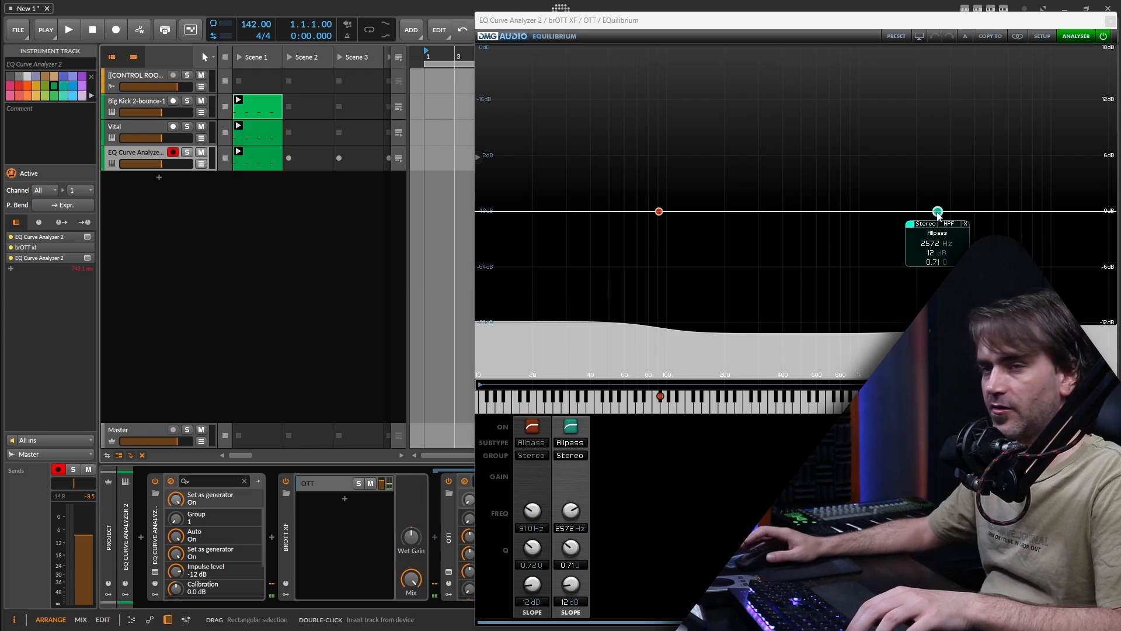
pyautogui.click(1039, 36)
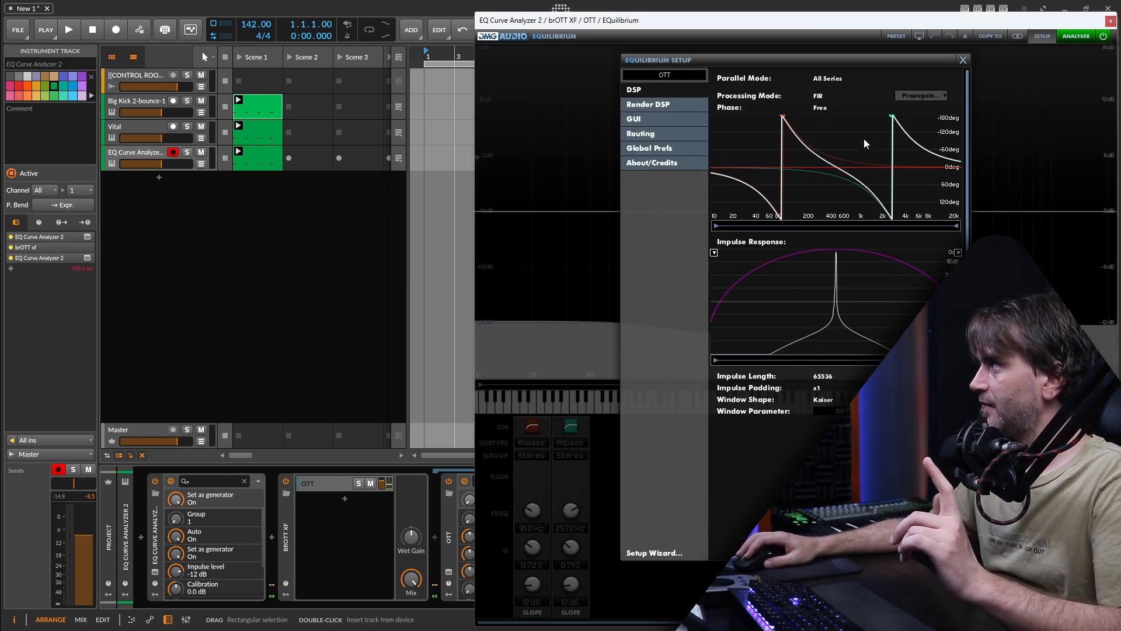
pyautogui.click(825, 109)
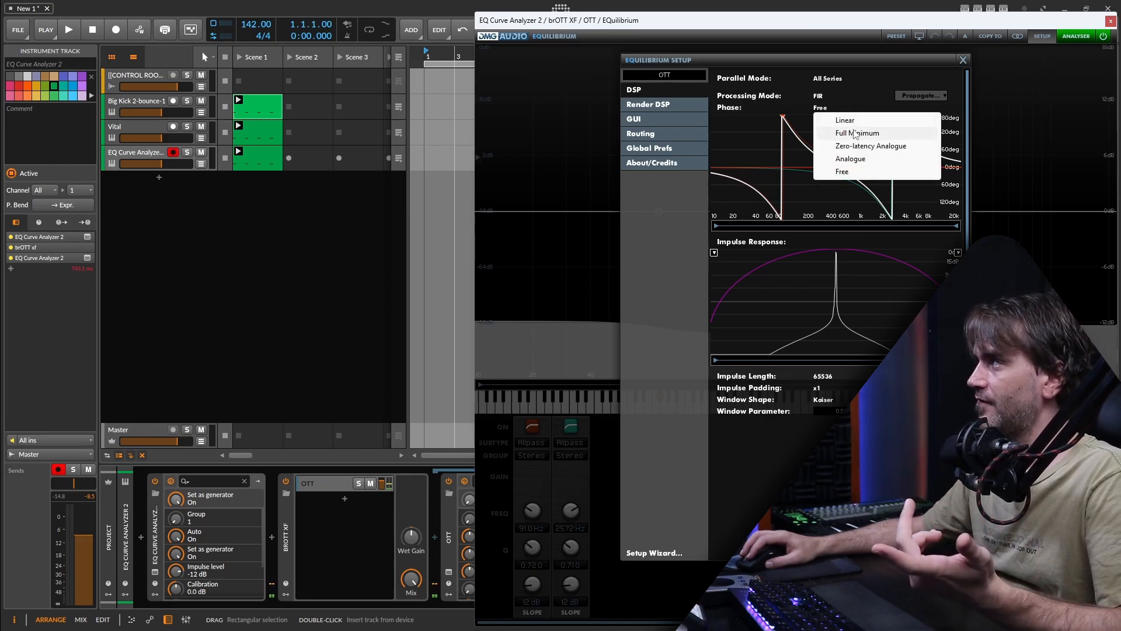
pyautogui.click(857, 134)
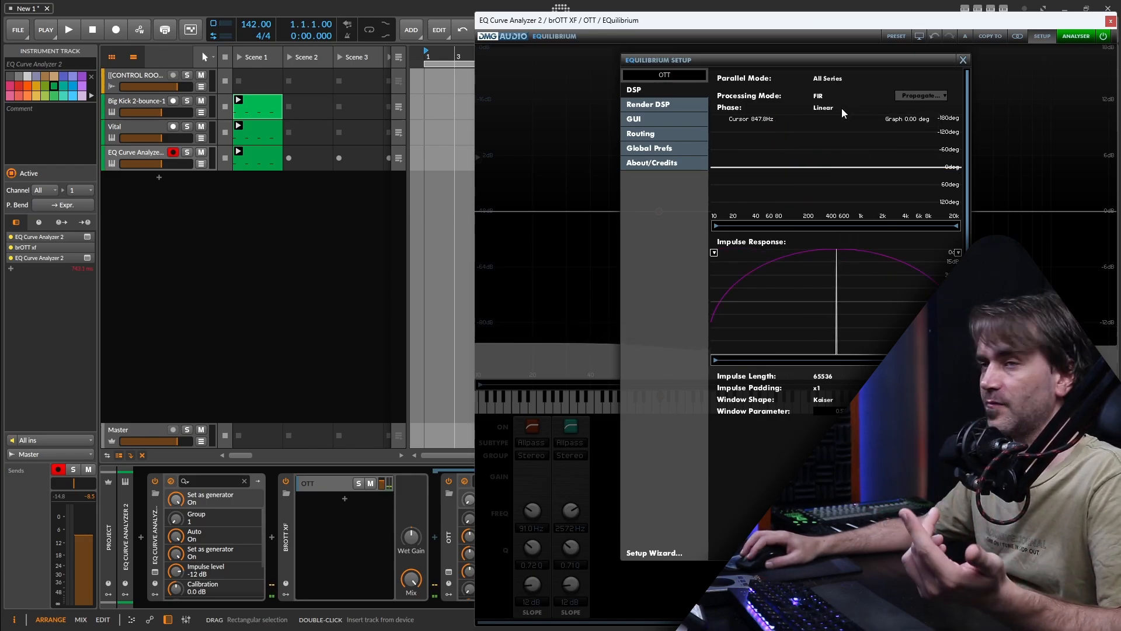
pyautogui.click(842, 107)
pyautogui.click(850, 173)
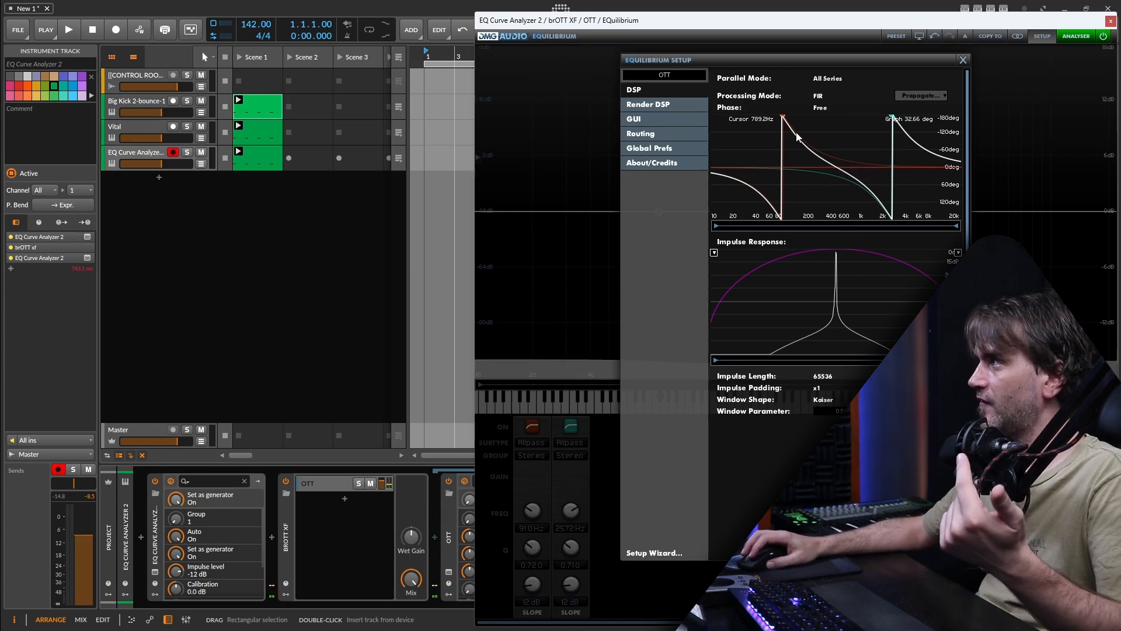
# Flip both allpass bands' phase points to the opposite end of the phase graph, and flatten both to about 0 degrees.
pyautogui.moveTo(785, 120); pyautogui.dragTo(783, 218)
pyautogui.moveTo(893, 122); pyautogui.dragTo(885, 260)
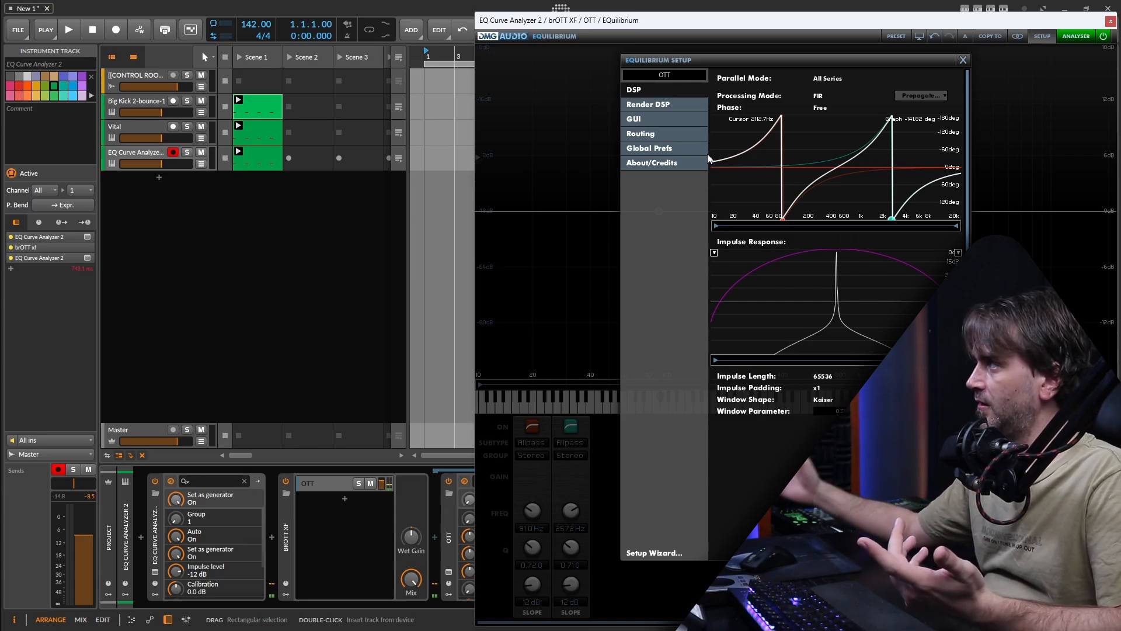
pyautogui.moveTo(788, 215); pyautogui.dragTo(787, 169)
pyautogui.moveTo(892, 217); pyautogui.dragTo(896, 169)
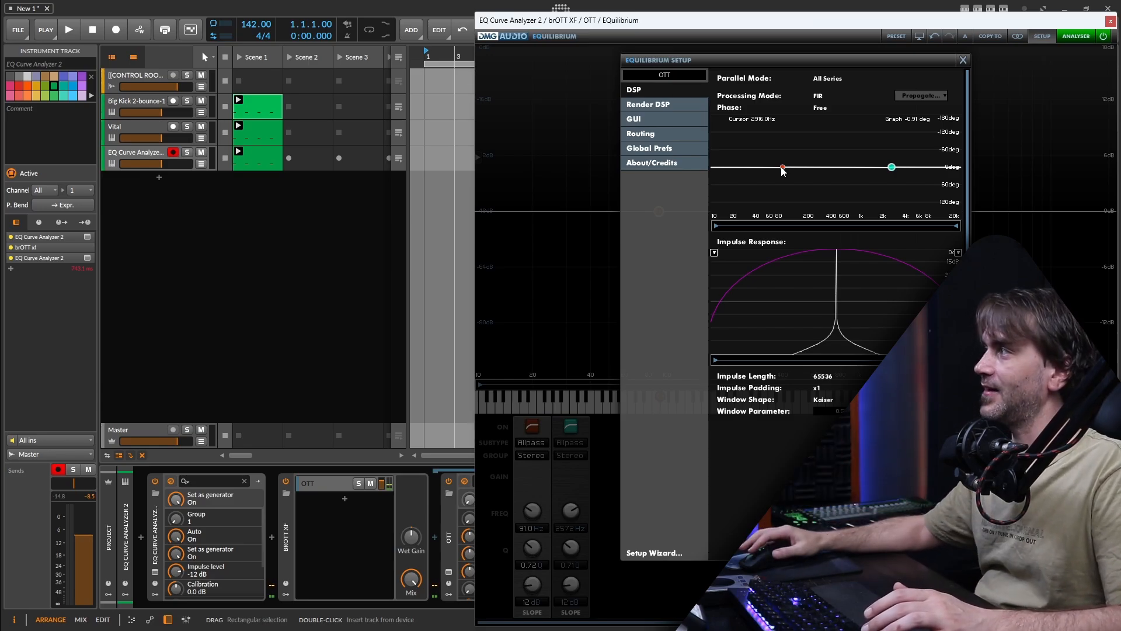
# Move both allpass bands' phase points to about -180 degrees and close EQuilibrium's setup and plugin window.
pyautogui.moveTo(783, 170); pyautogui.dragTo(783, 116)
pyautogui.moveTo(892, 167); pyautogui.dragTo(892, 112)
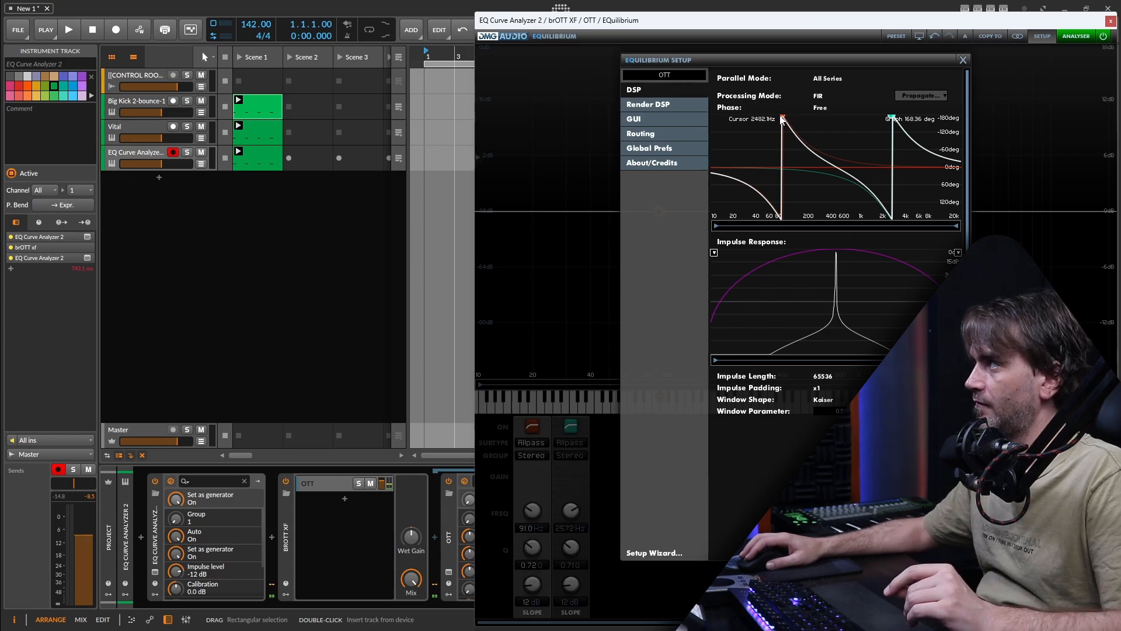
pyautogui.click(964, 60)
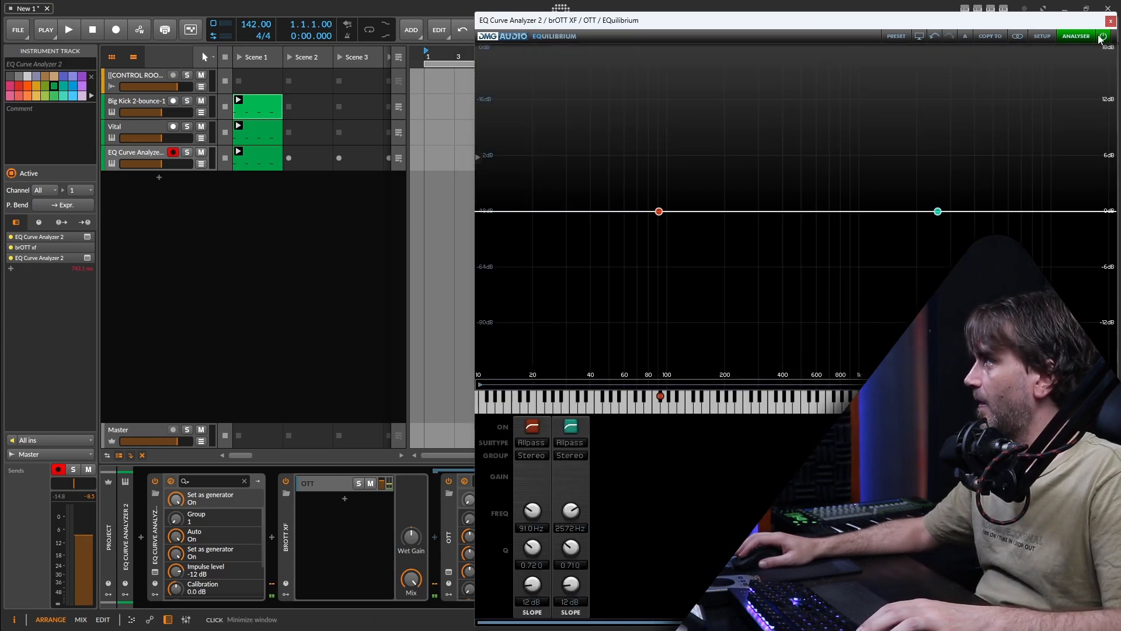
pyautogui.click(1110, 21)
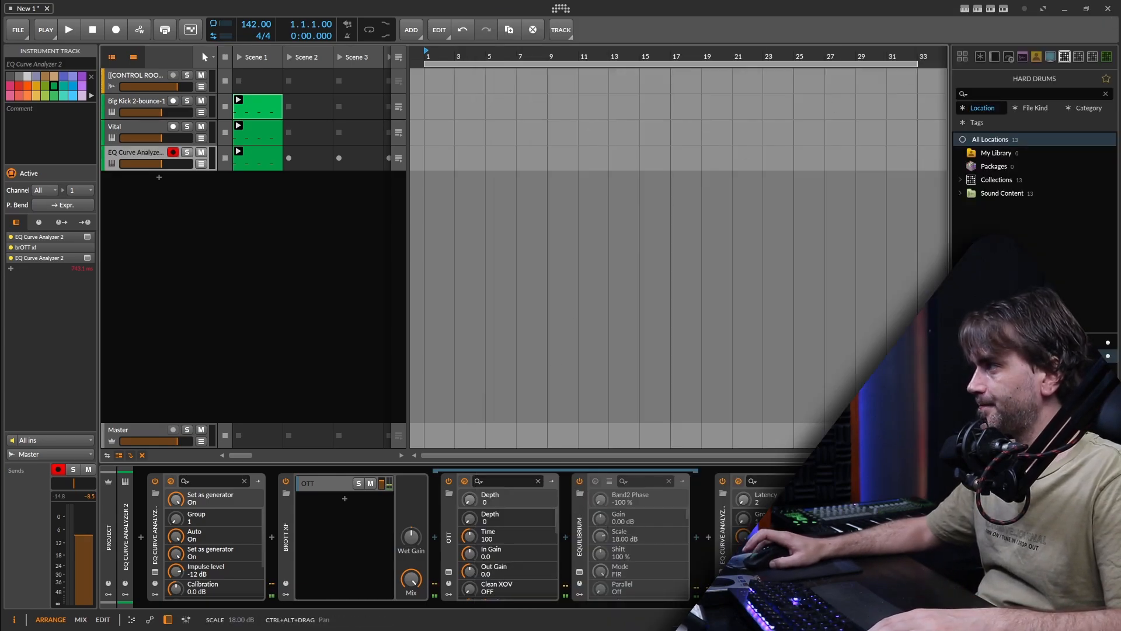
# Enable EQuilibrium after OTT, check the resulting phase curve in the second EQ Curve Analyzer 2, and close the analyzer.
pyautogui.click(579, 480)
pyautogui.click(722, 572)
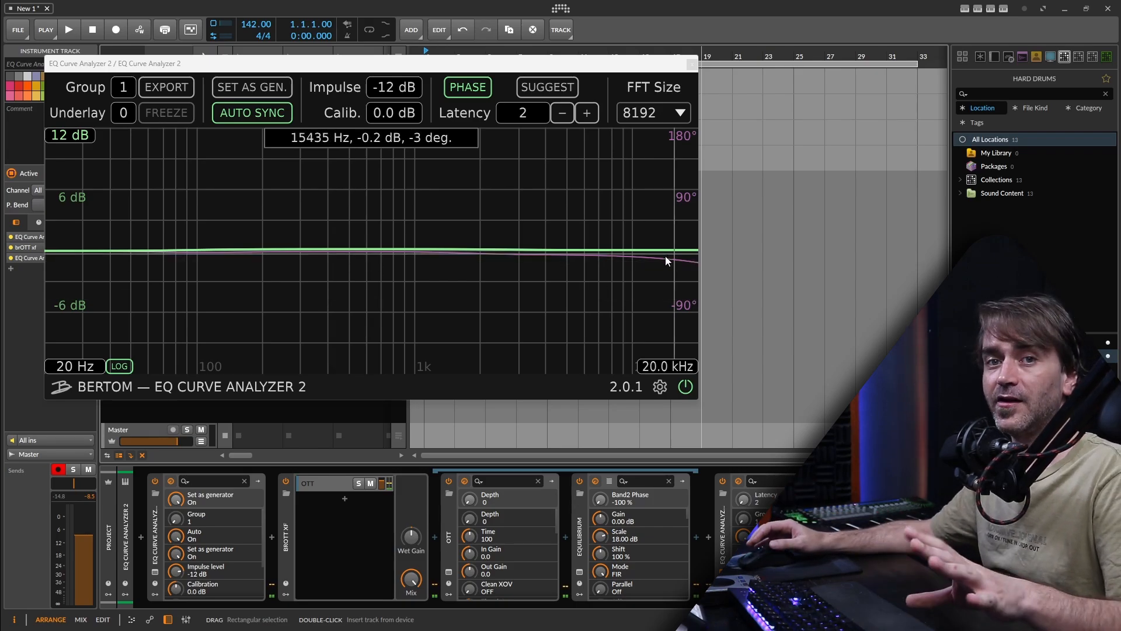
pyautogui.click(691, 64)
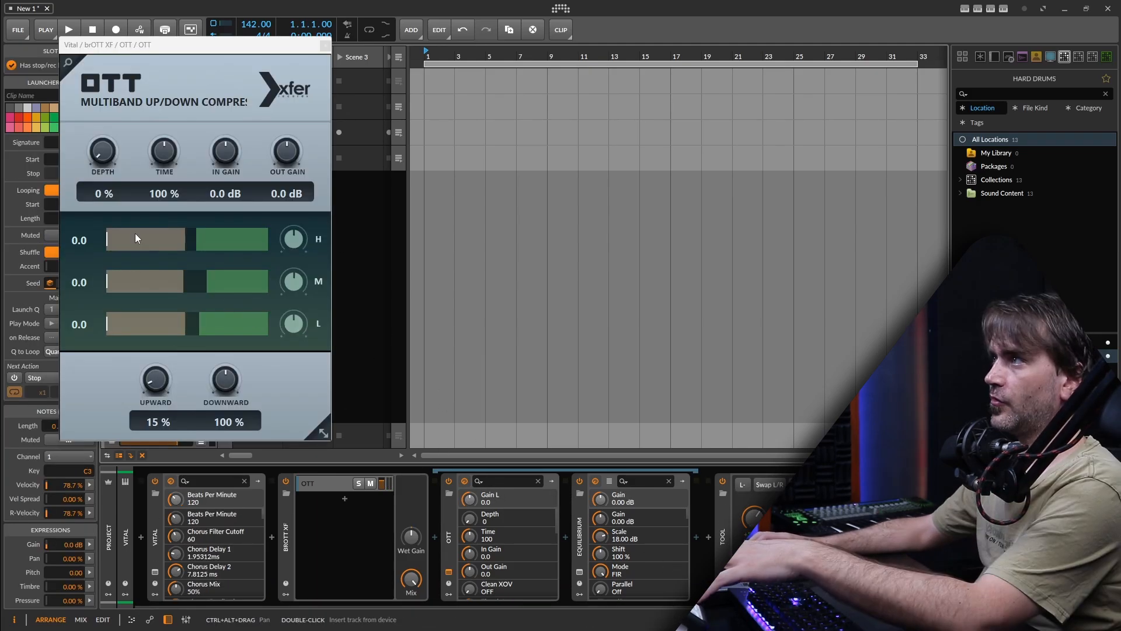
# Close the OTT window, inspect the saw waveform in the Vital synth, and close Vital.
pyautogui.click(325, 45)
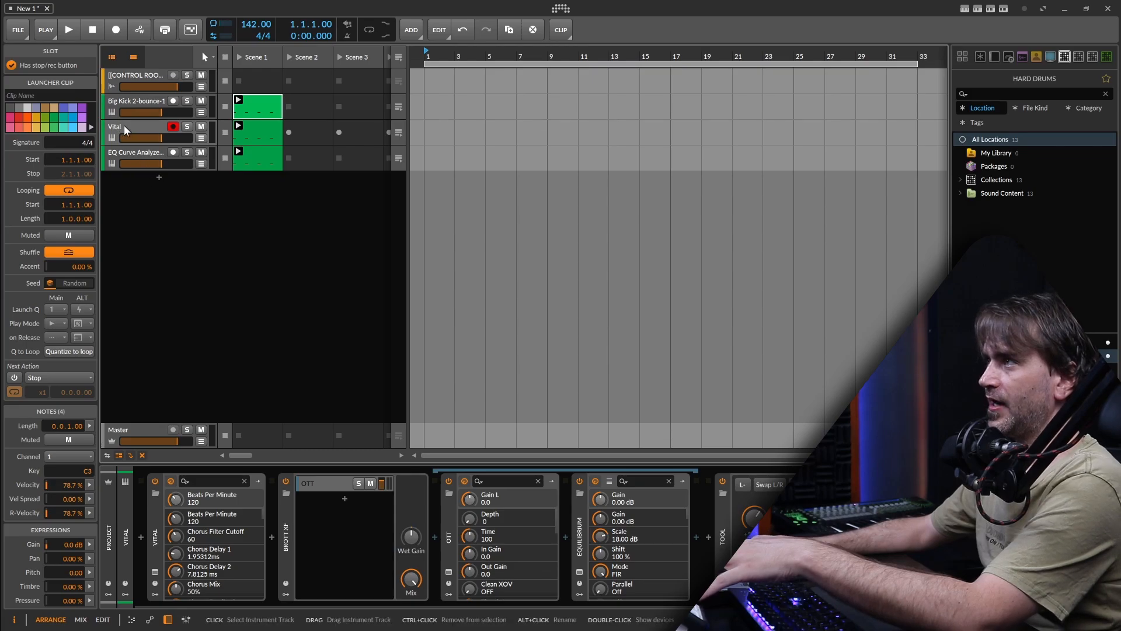
pyautogui.click(163, 263)
pyautogui.click(155, 572)
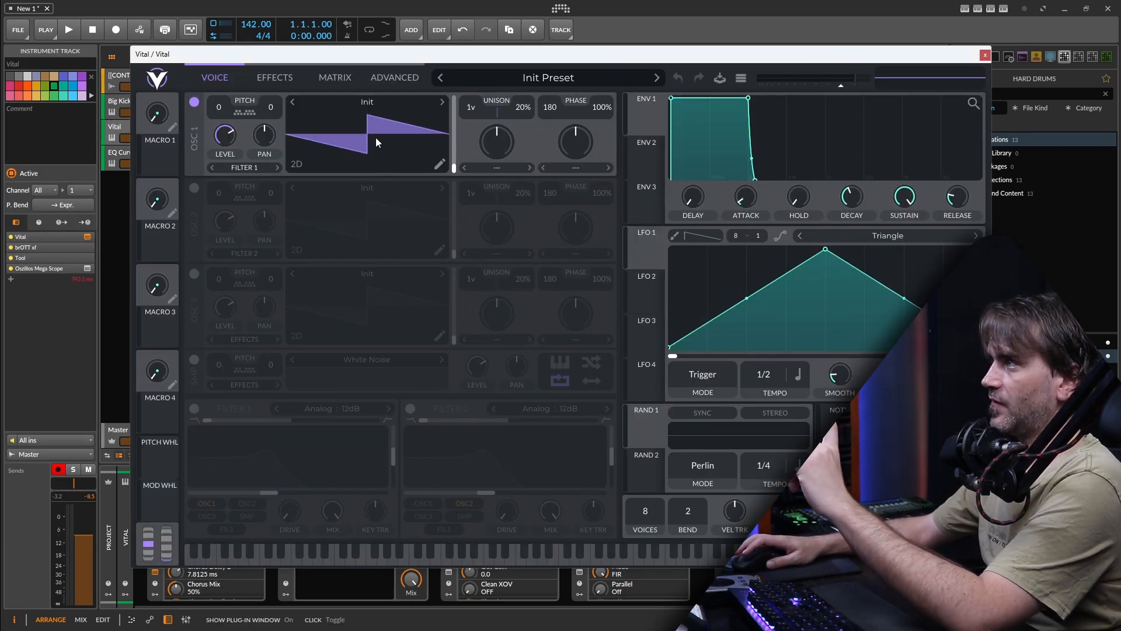
pyautogui.click(985, 55)
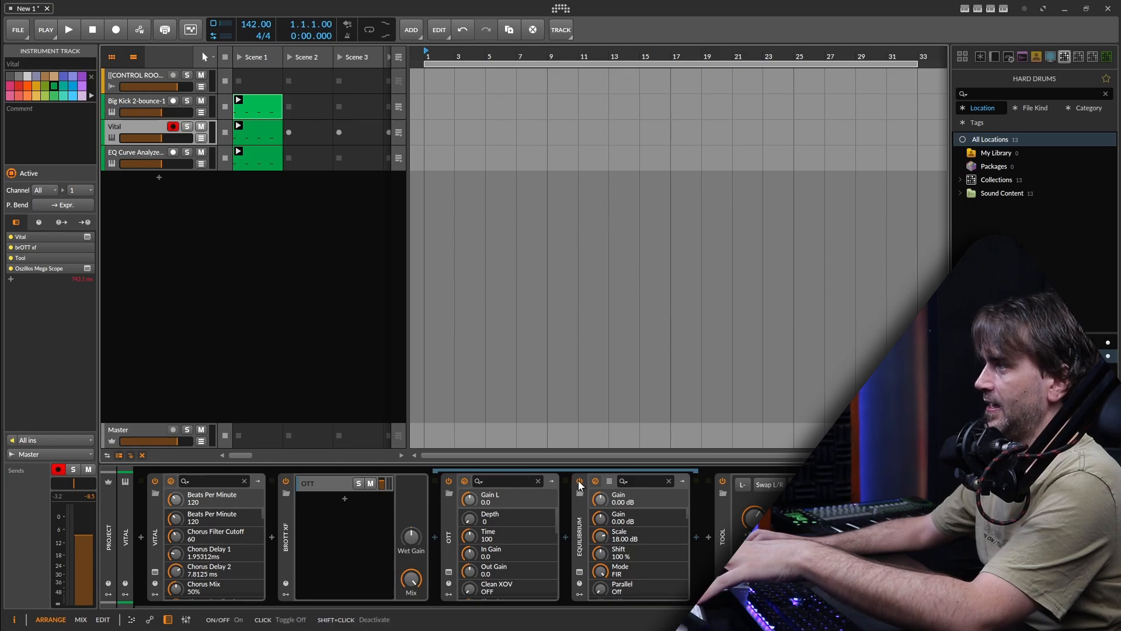
# Bypass EQuilibrium on the Vital track and open the track's Oszillos Mega Scope.
pyautogui.click(578, 480)
pyautogui.click(448, 573)
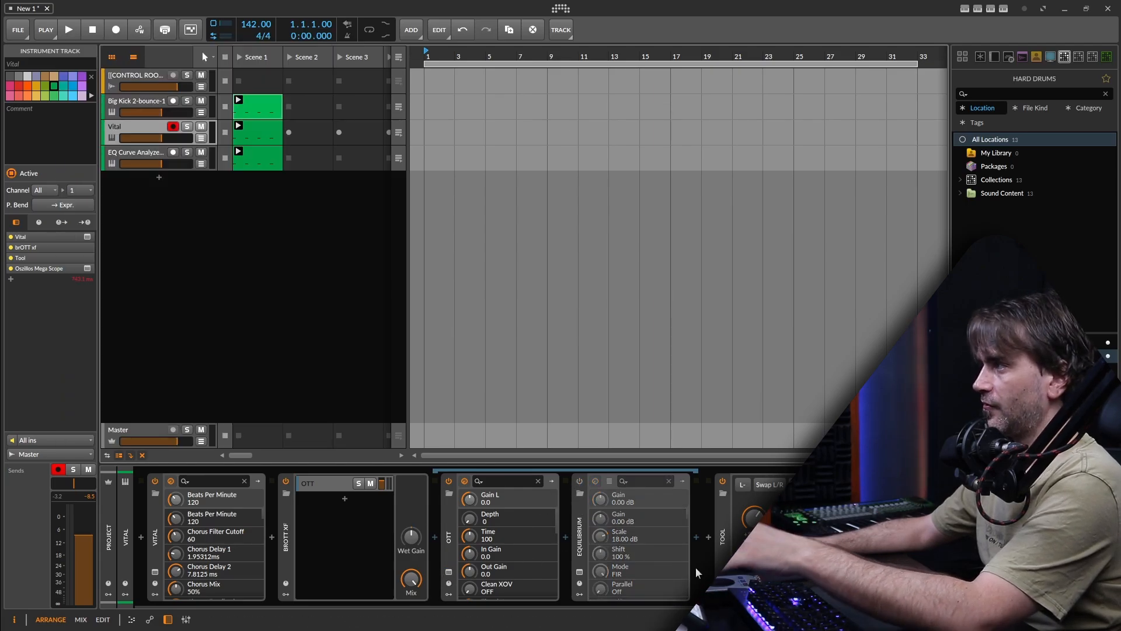
pyautogui.click(831, 572)
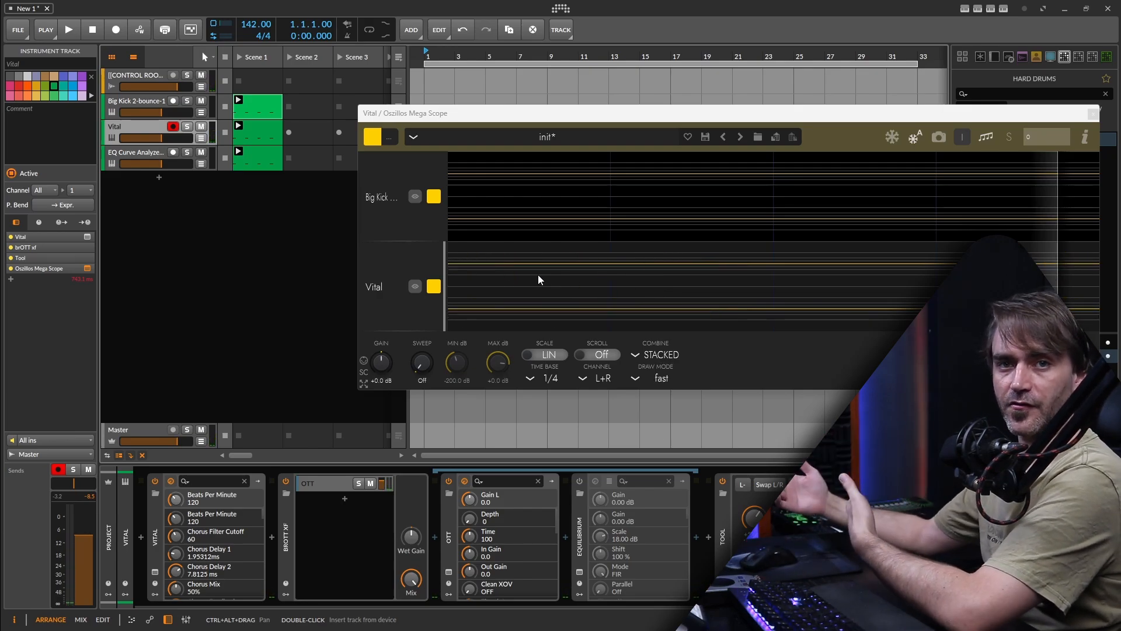
# Compare Vital's waveform in the scope with OTT bypassed and enabled, hiding the Big Kick trace.
pyautogui.click(449, 482)
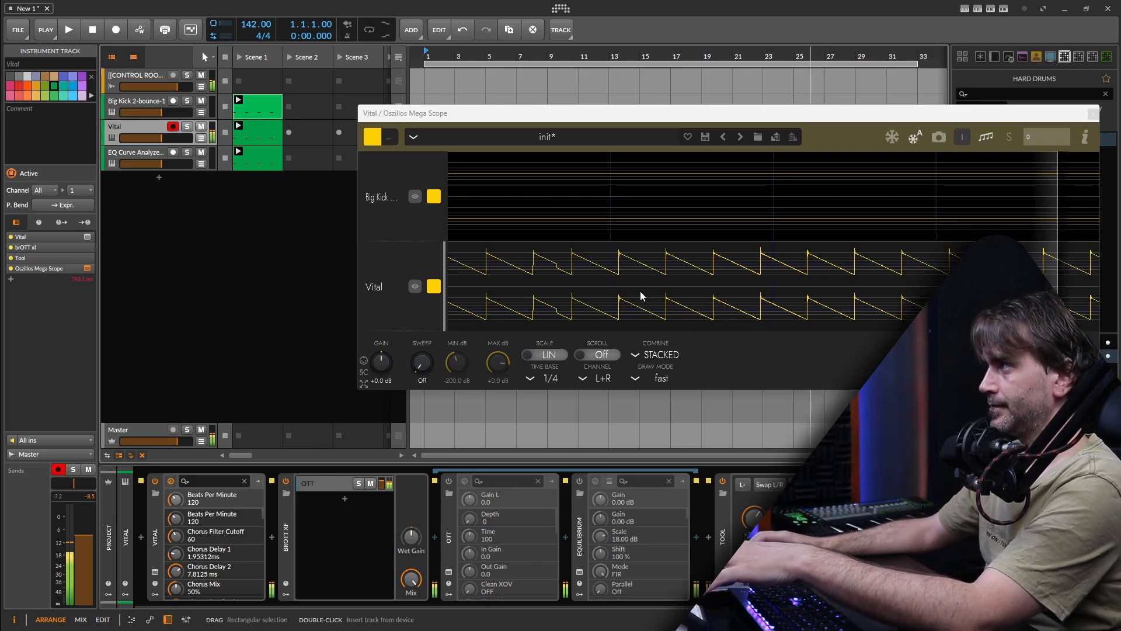
pyautogui.click(415, 197)
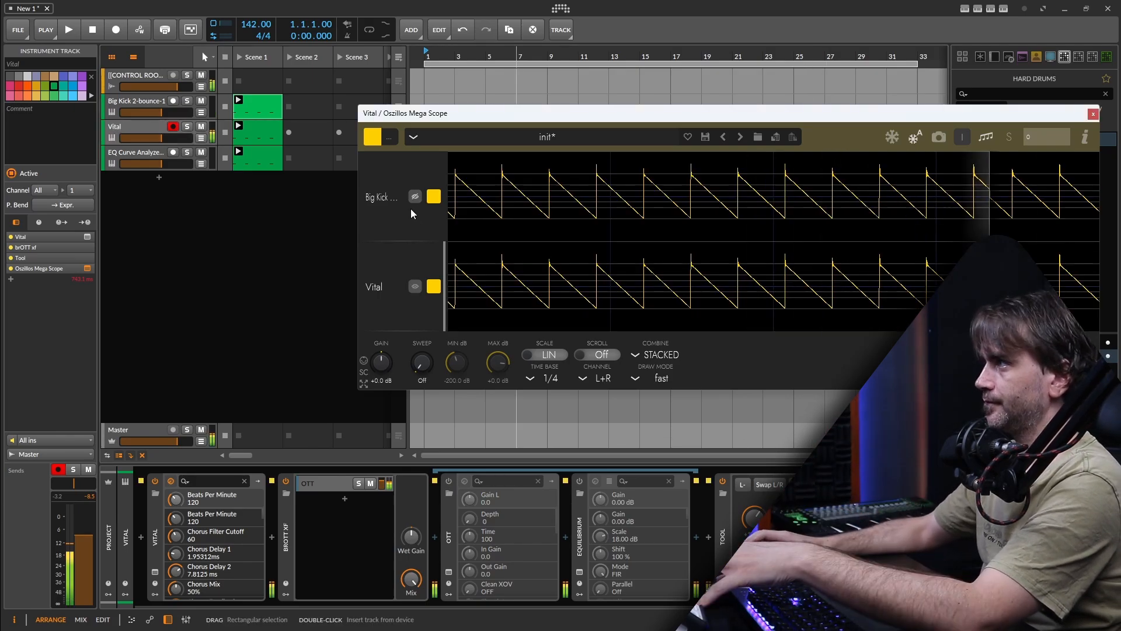
pyautogui.click(449, 482)
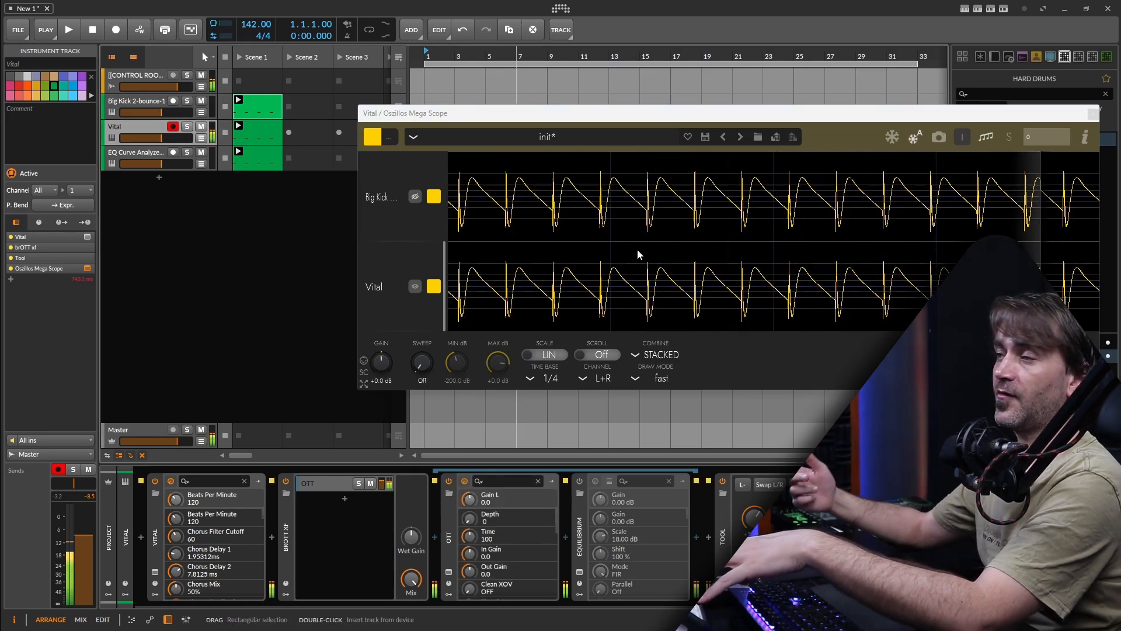
# Re-enable EQuilibrium after OTT on the Vital track, and open the OTT plugin to adjust its Depth.
pyautogui.click(580, 481)
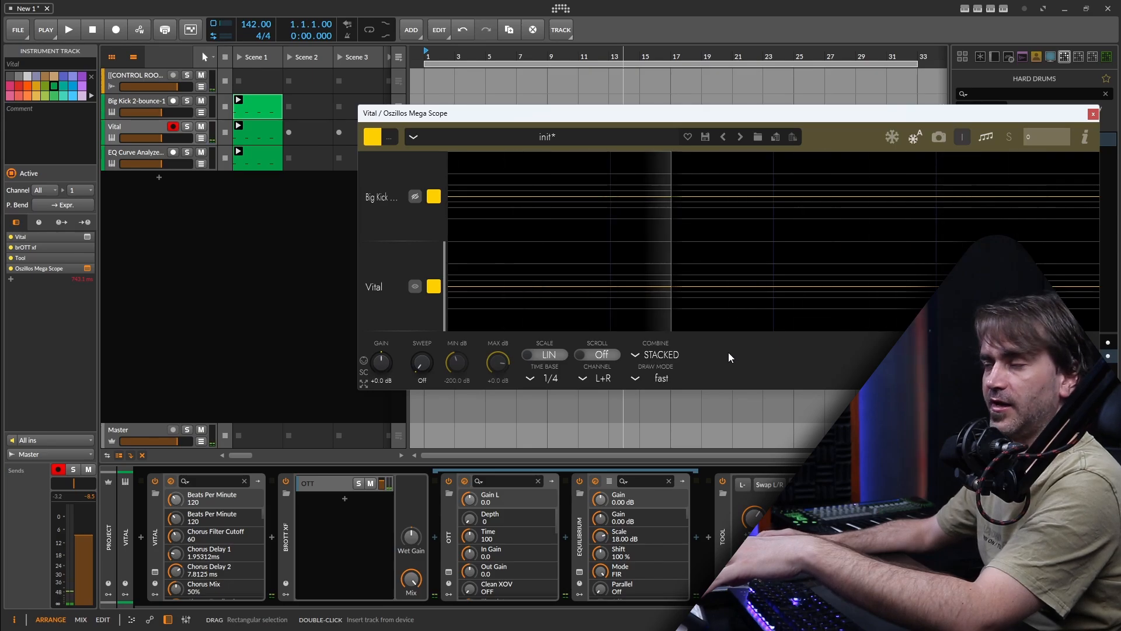
pyautogui.click(448, 571)
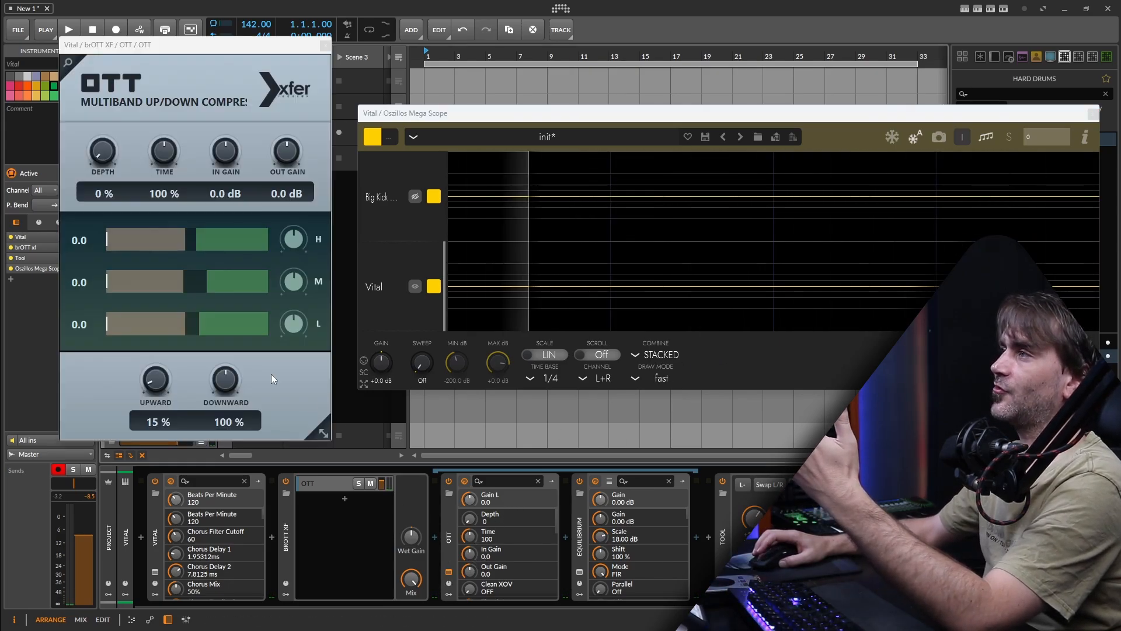
pyautogui.moveTo(94, 153); pyautogui.dragTo(102, 185)
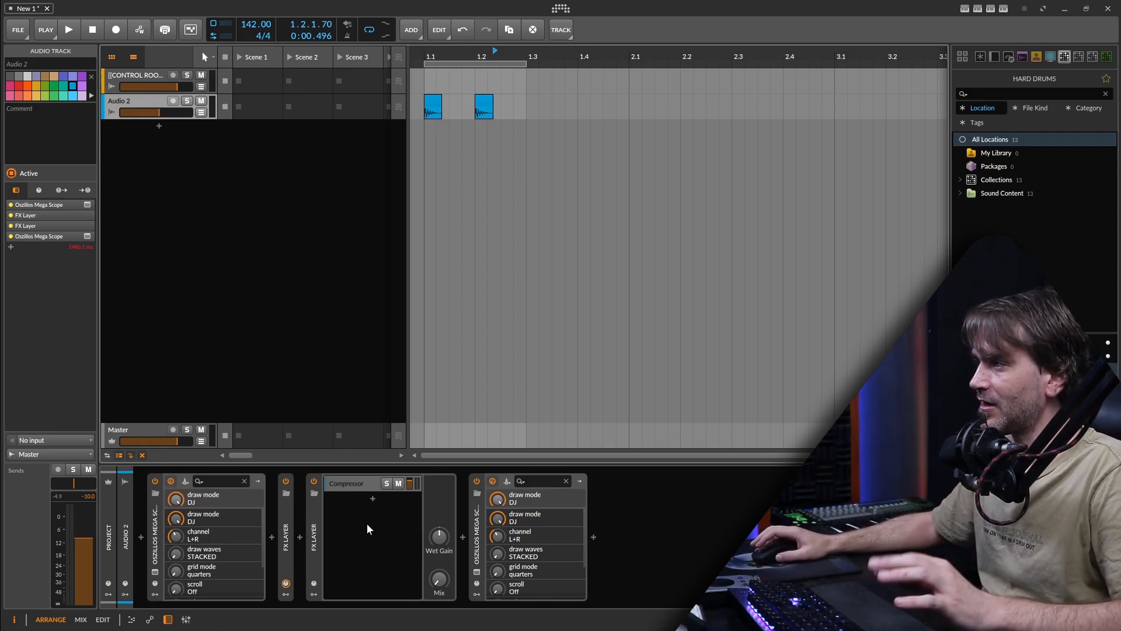
# Expand the first FX Layer on Audio 2, inspect the nested FX Layers and their EQuilibrium chains, and collapse them.
pyautogui.click(300, 193)
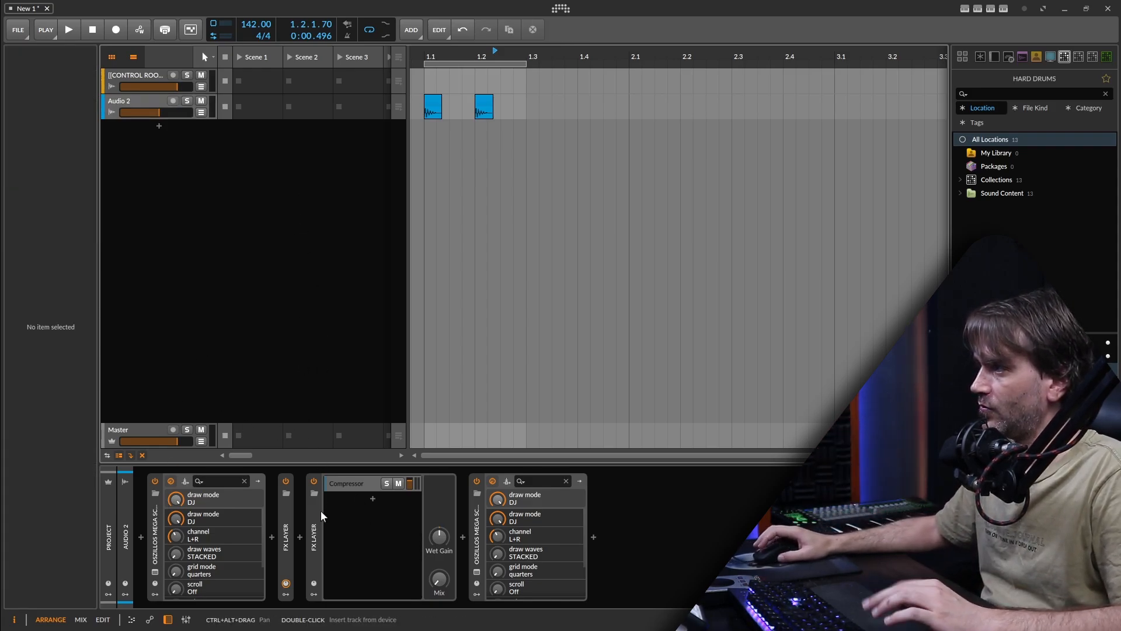
pyautogui.doubleClick(287, 537)
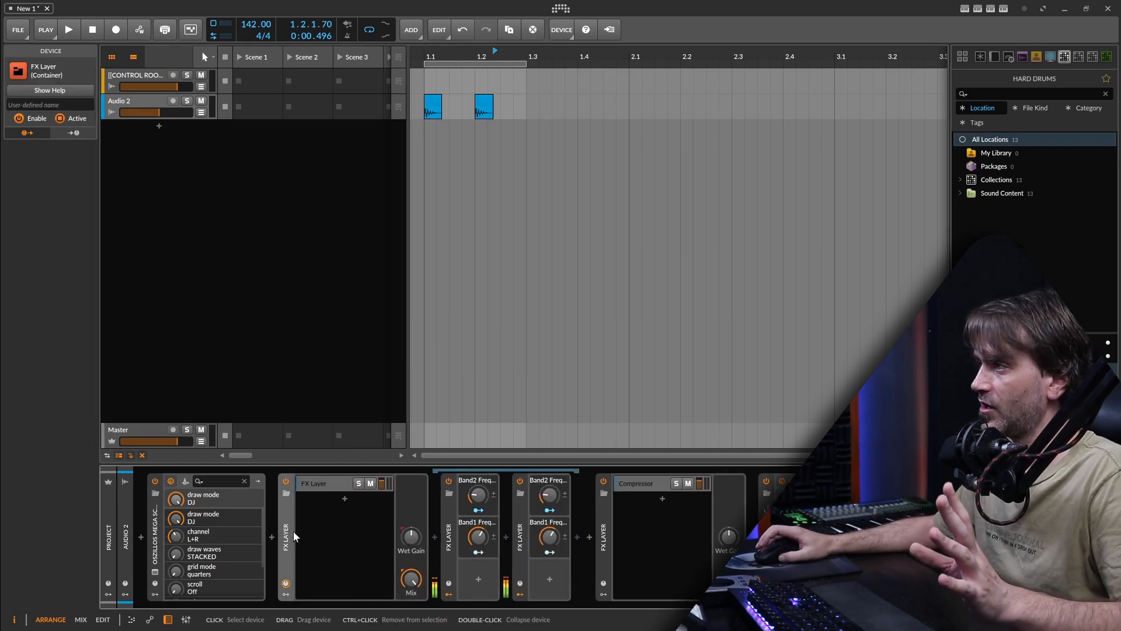
pyautogui.click(446, 545)
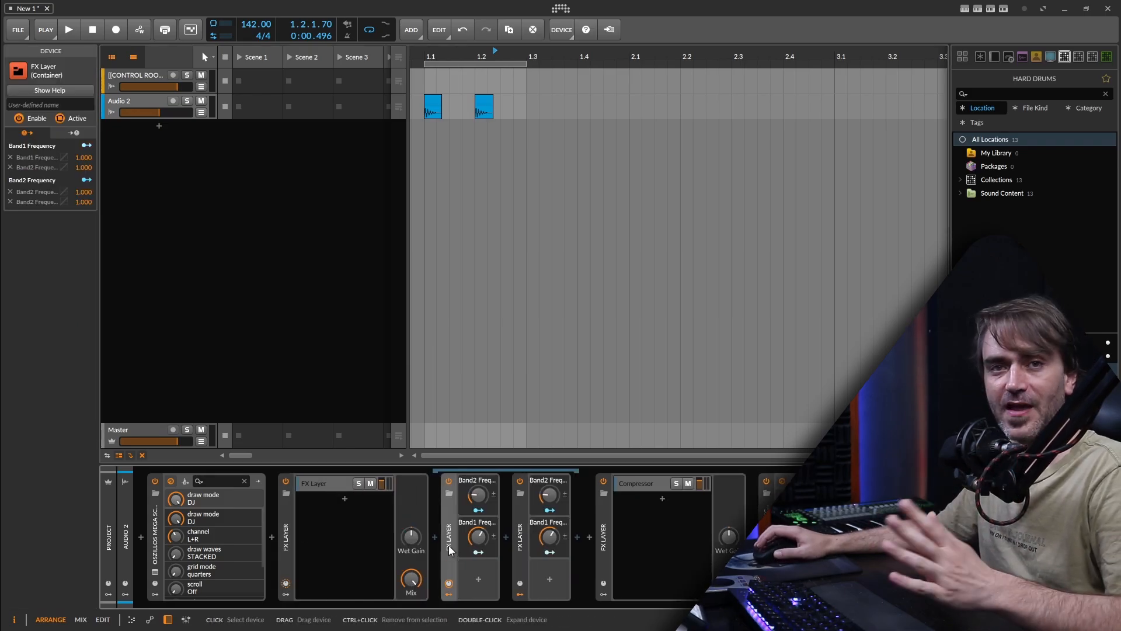
pyautogui.doubleClick(448, 544)
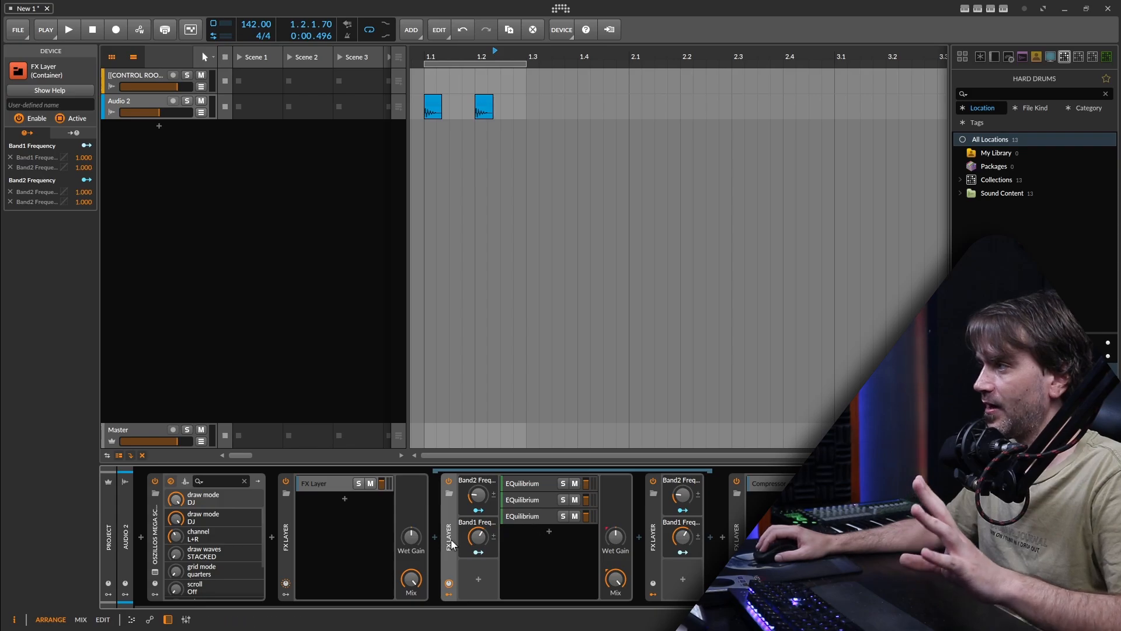
pyautogui.doubleClick(449, 528)
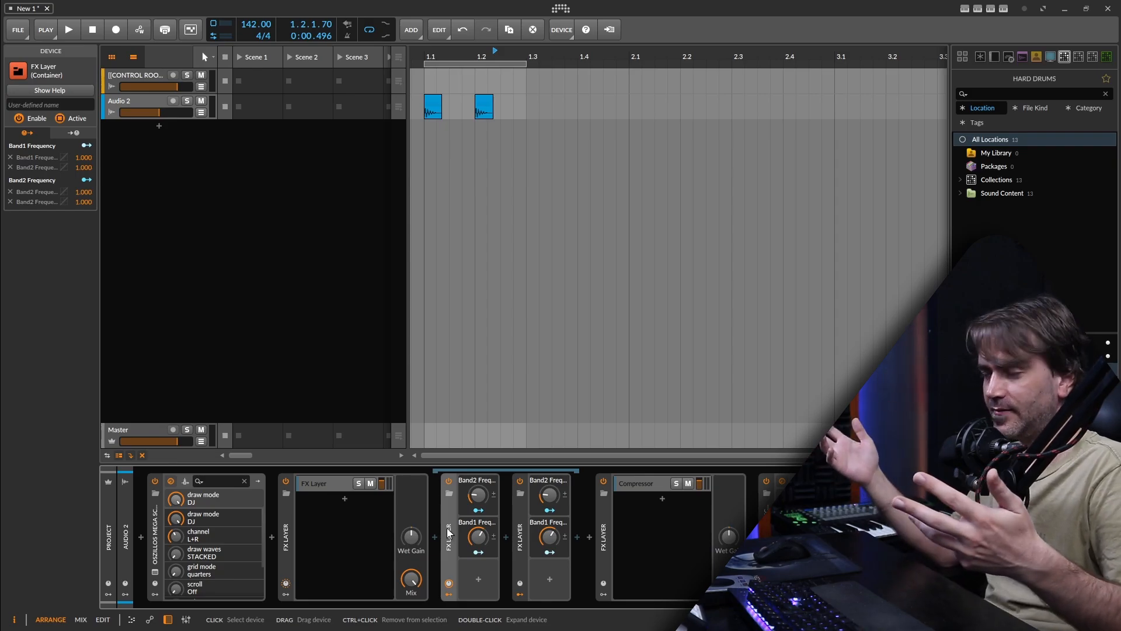
pyautogui.click(524, 542)
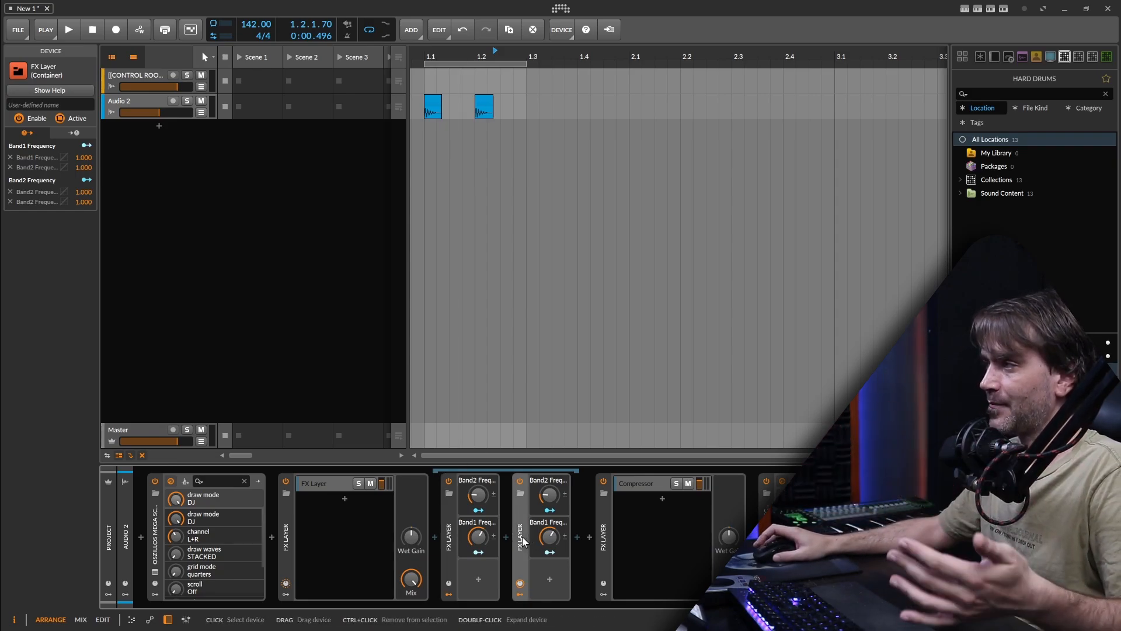
pyautogui.doubleClick(286, 535)
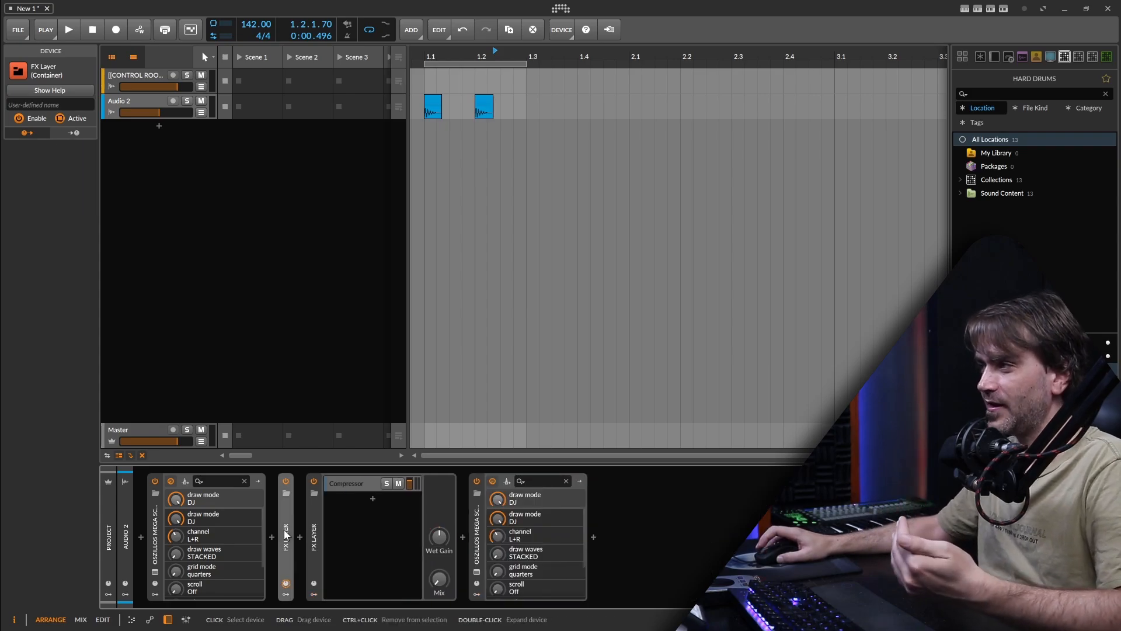
# Open the last Oszillos Mega Scope on Audio 2 and play the loop to compare the waveforms with different Compressor layer mixes.
pyautogui.click(476, 572)
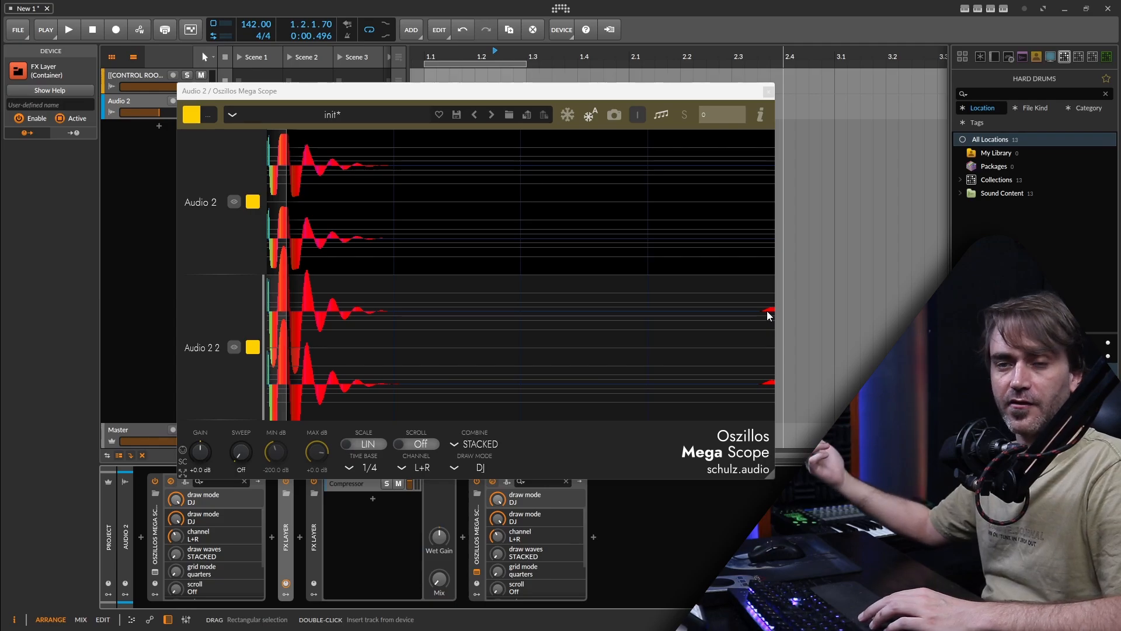
pyautogui.click(647, 93)
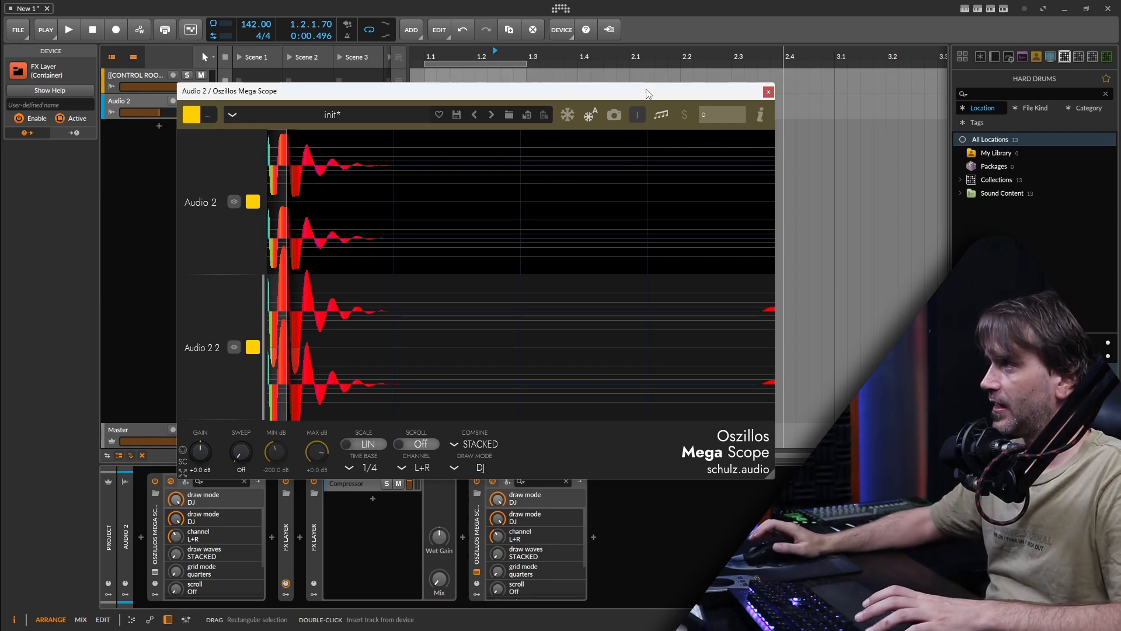
pyautogui.press('space')
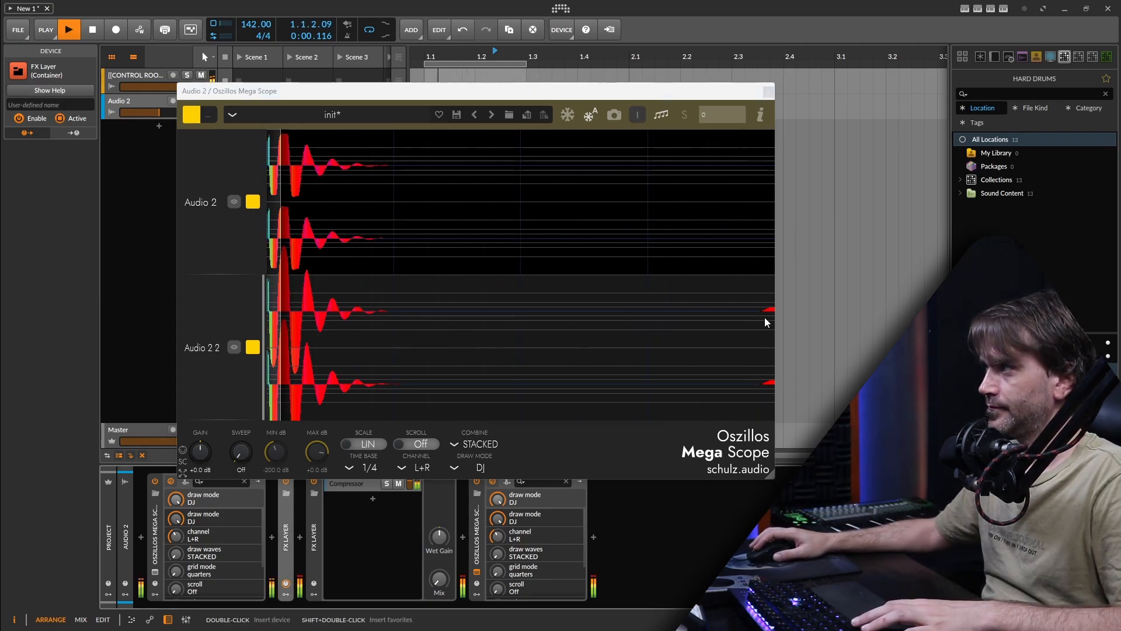
pyautogui.press('space')
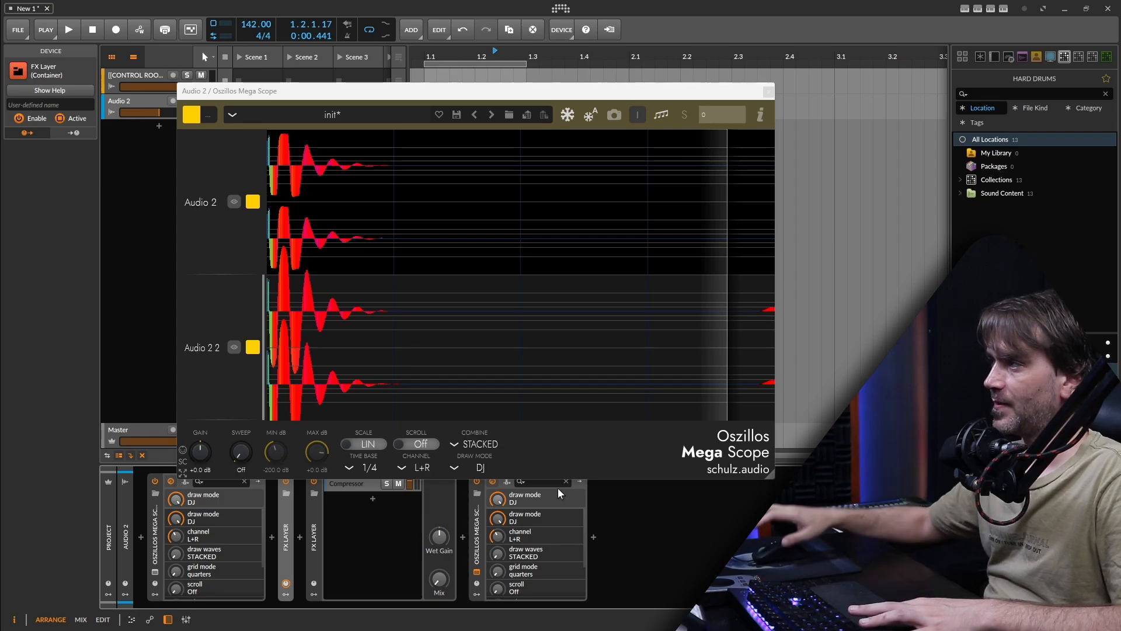
pyautogui.press('space')
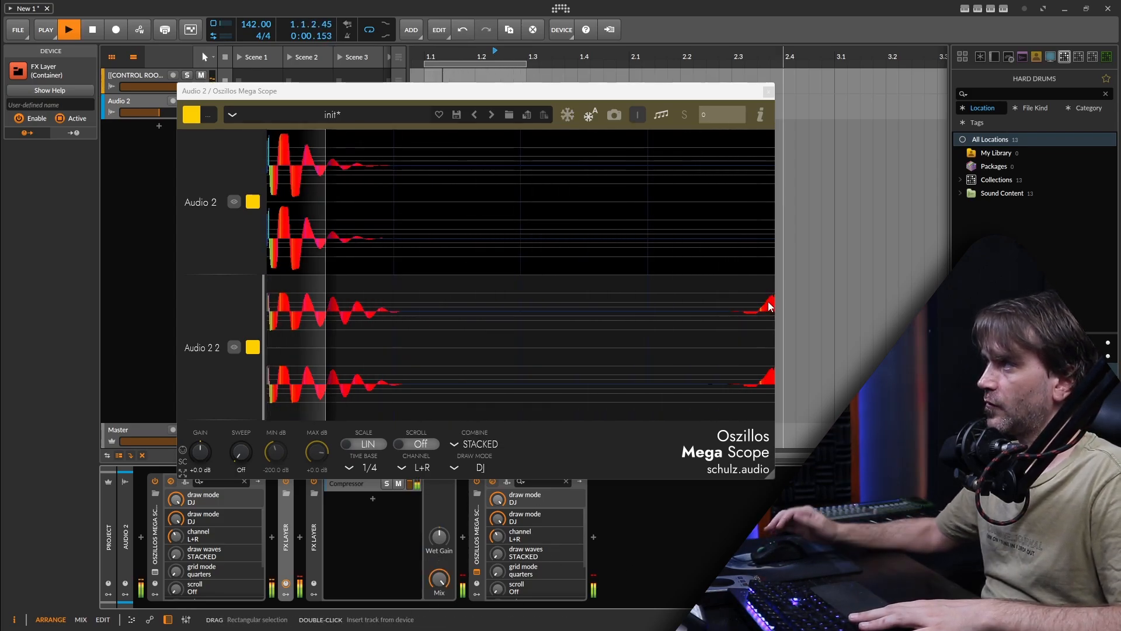
pyautogui.press('space')
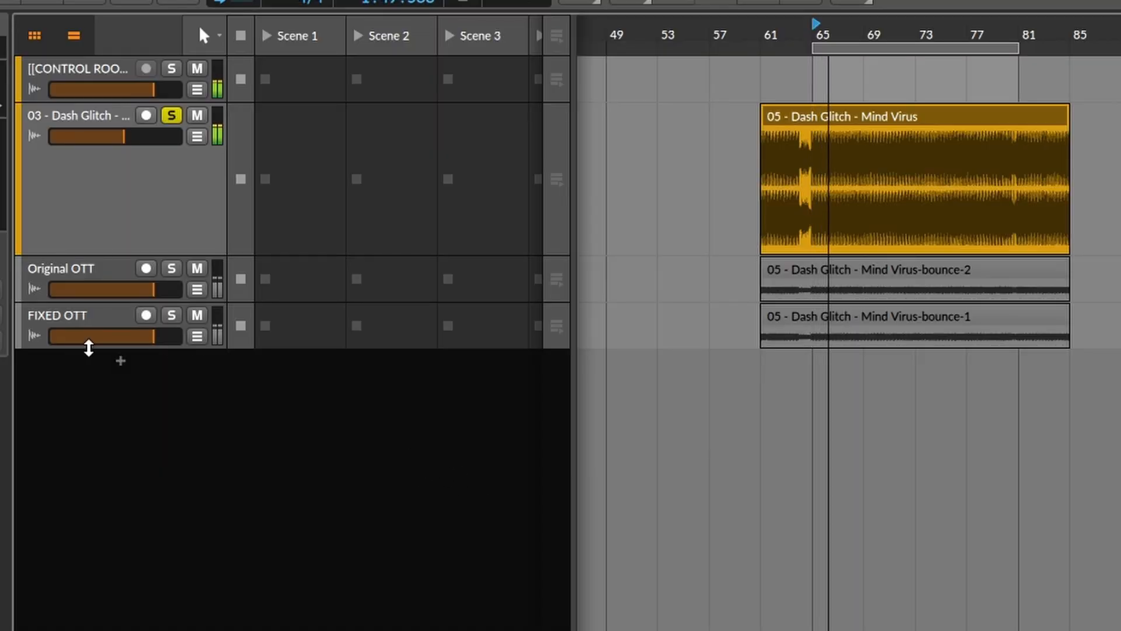
# Increase the heights of the Original OTT and FIXED OTT tracks.
pyautogui.moveTo(87, 348); pyautogui.dragTo(89, 434)
pyautogui.moveTo(99, 299); pyautogui.dragTo(96, 366)
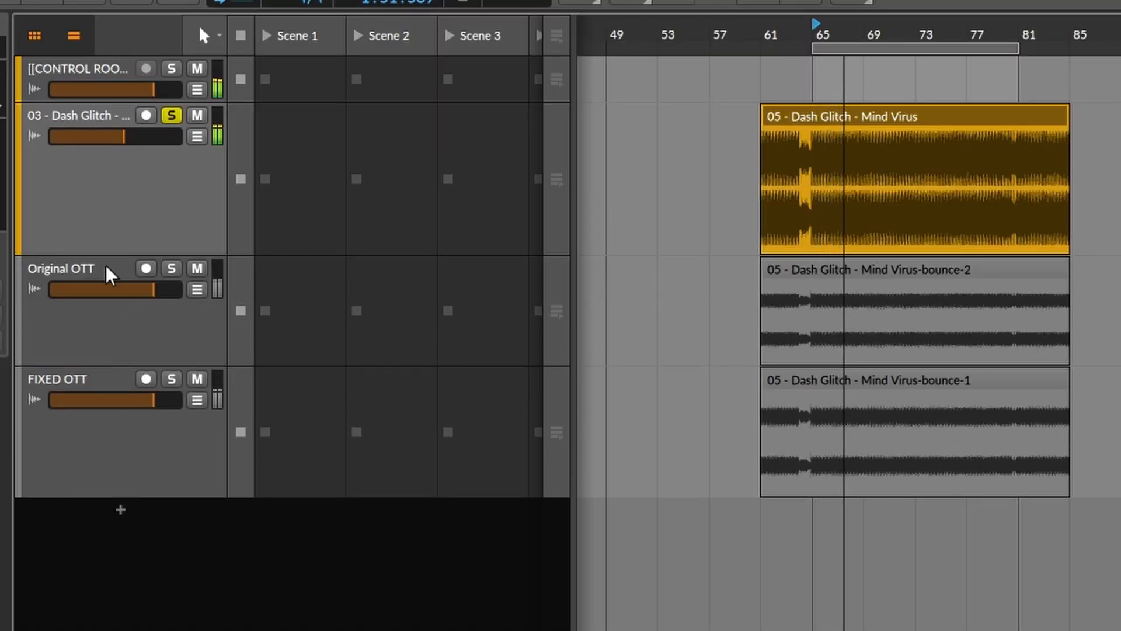
# Solo the Original OTT, Dash Glitch and FIXED OTT tracks in turn to compare their sound.
pyautogui.click(102, 273)
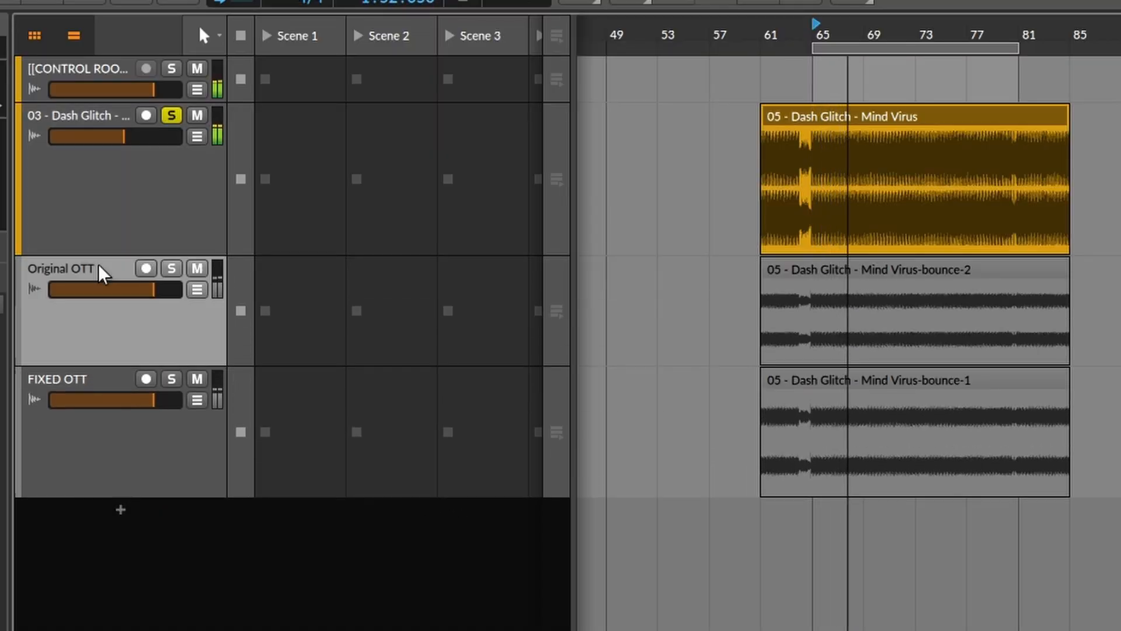
pyautogui.click(171, 268)
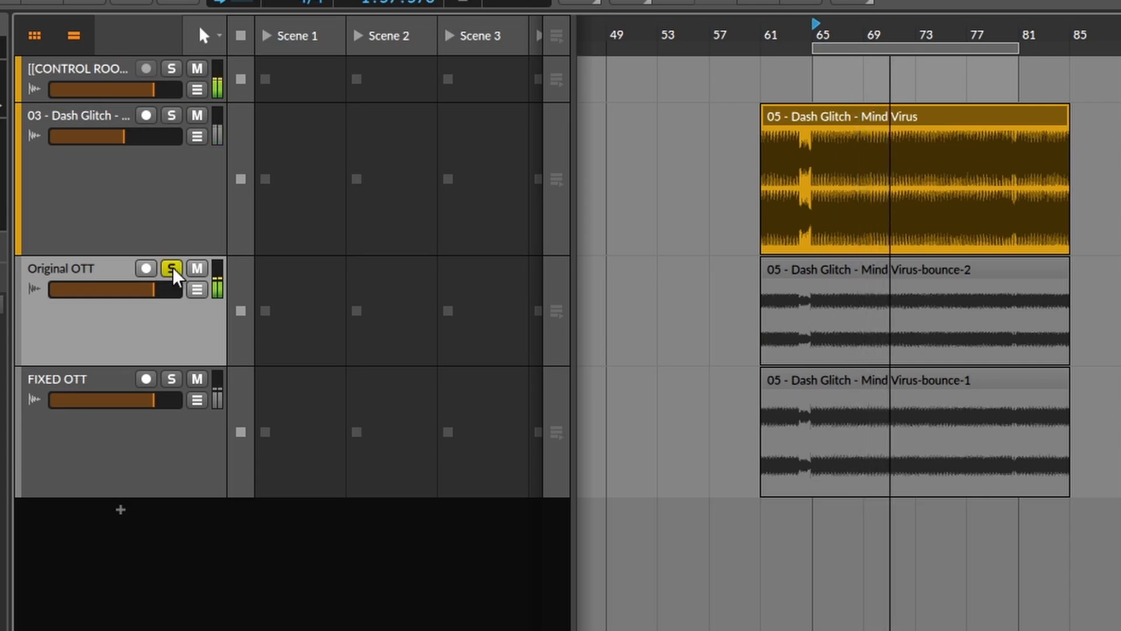
pyautogui.click(171, 116)
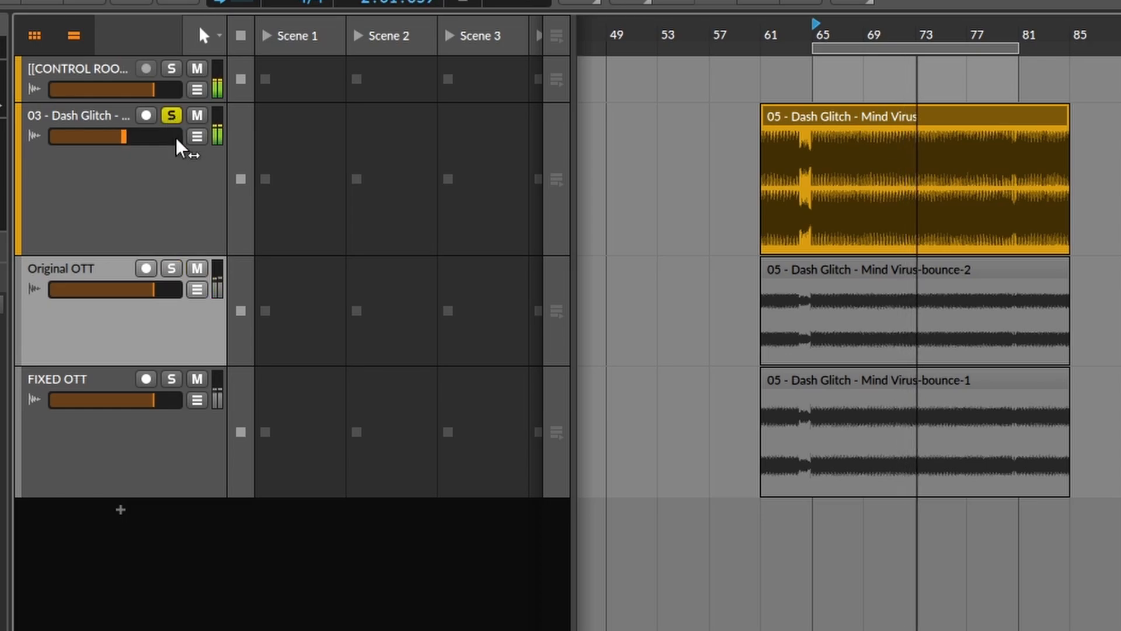
pyautogui.click(168, 383)
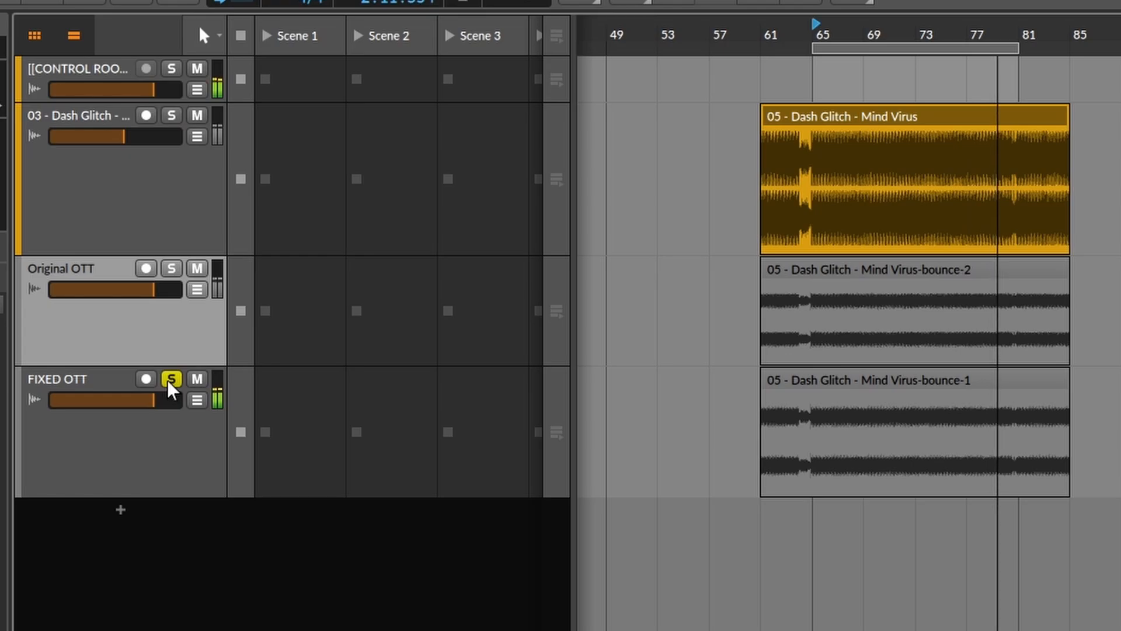
pyautogui.click(171, 115)
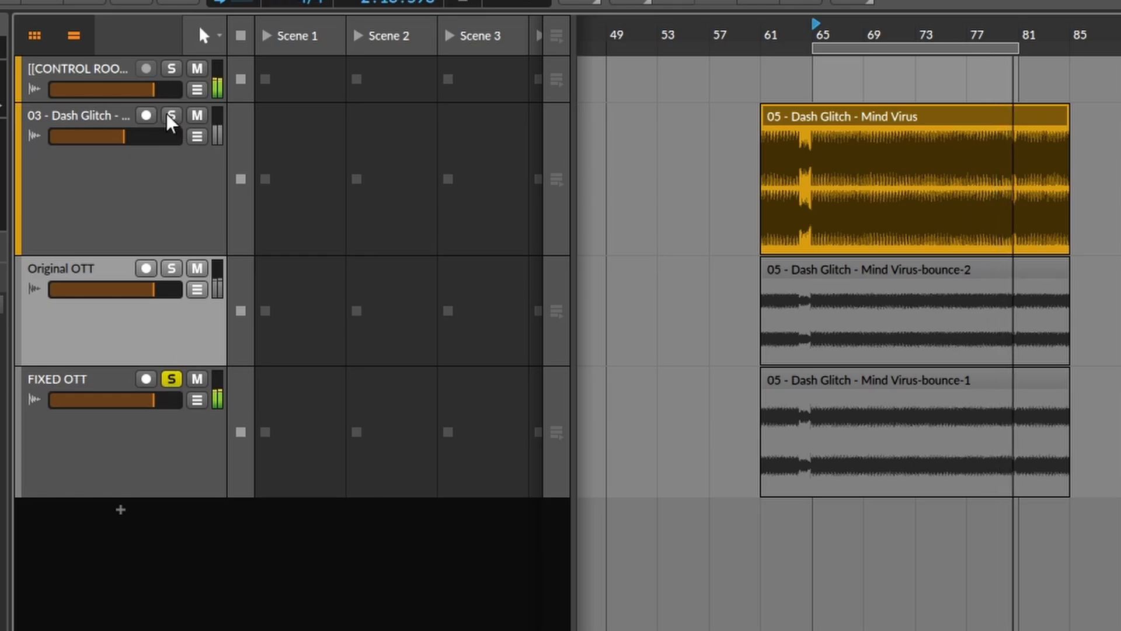
# Run the reverse polarity test by soloing first Original OTT and then FIXED OTT alongside the Dash Glitch track.
pyautogui.click(187, 186)
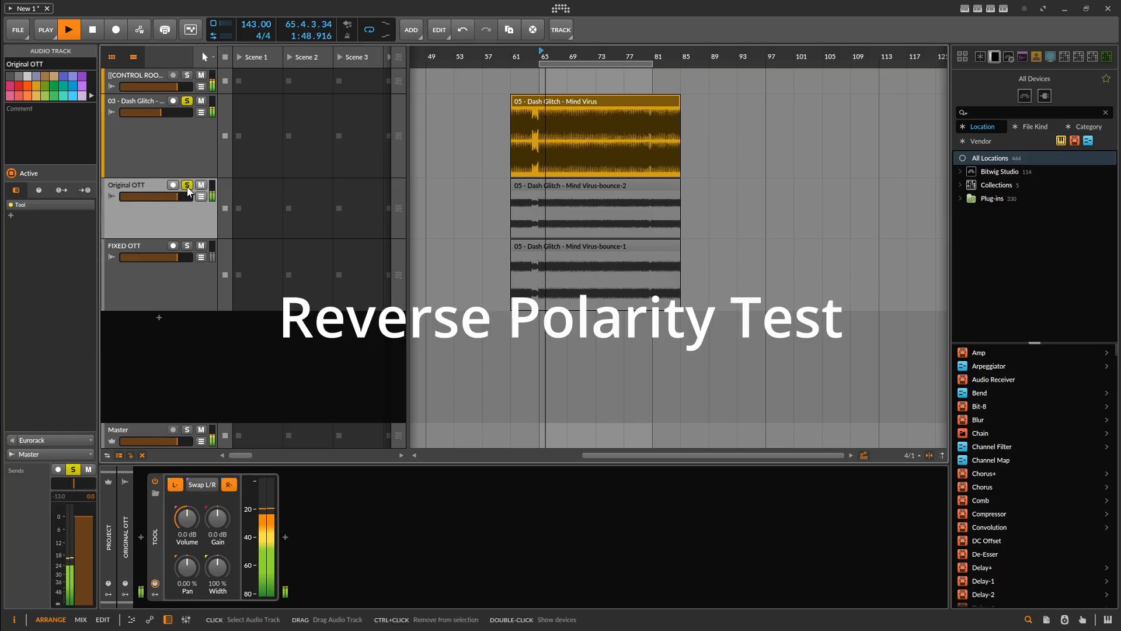
pyautogui.click(187, 186)
pyautogui.click(155, 282)
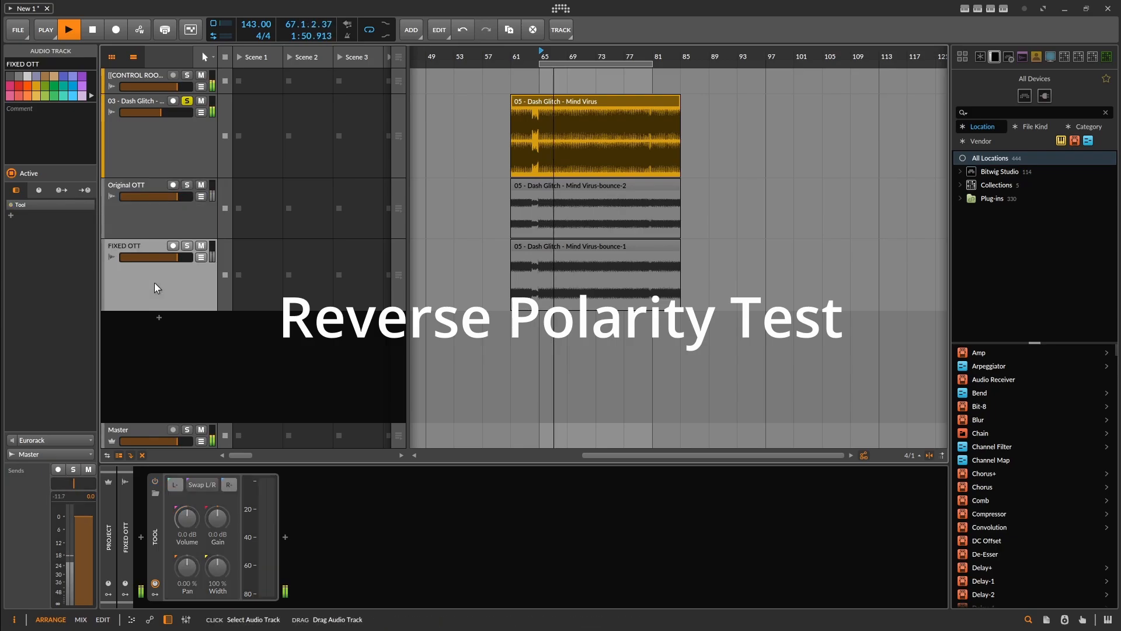
pyautogui.click(187, 246)
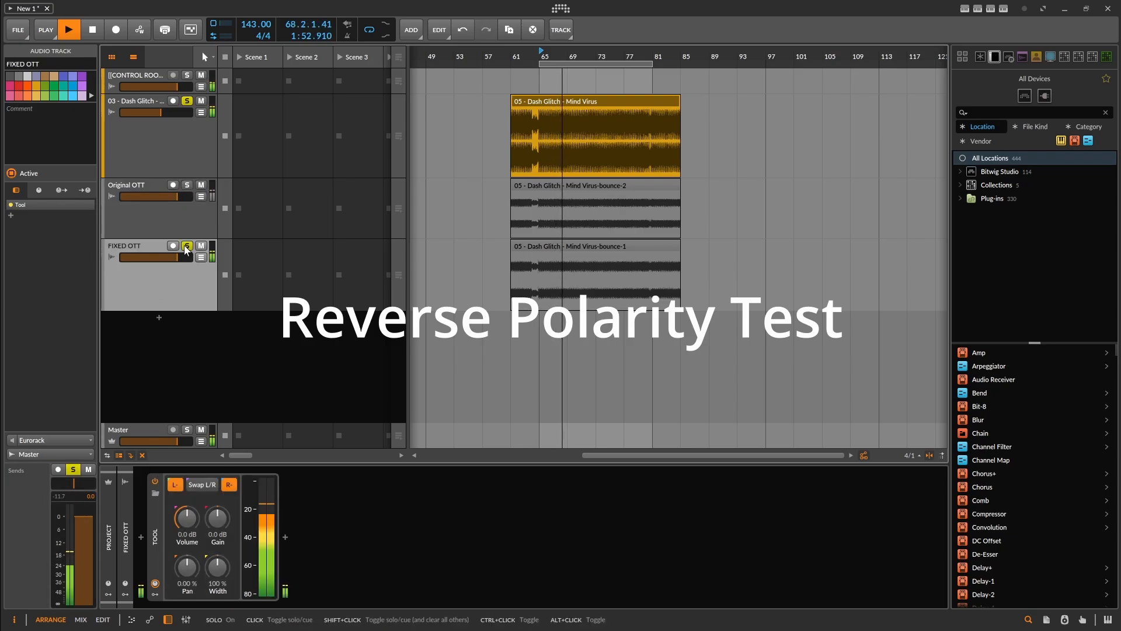